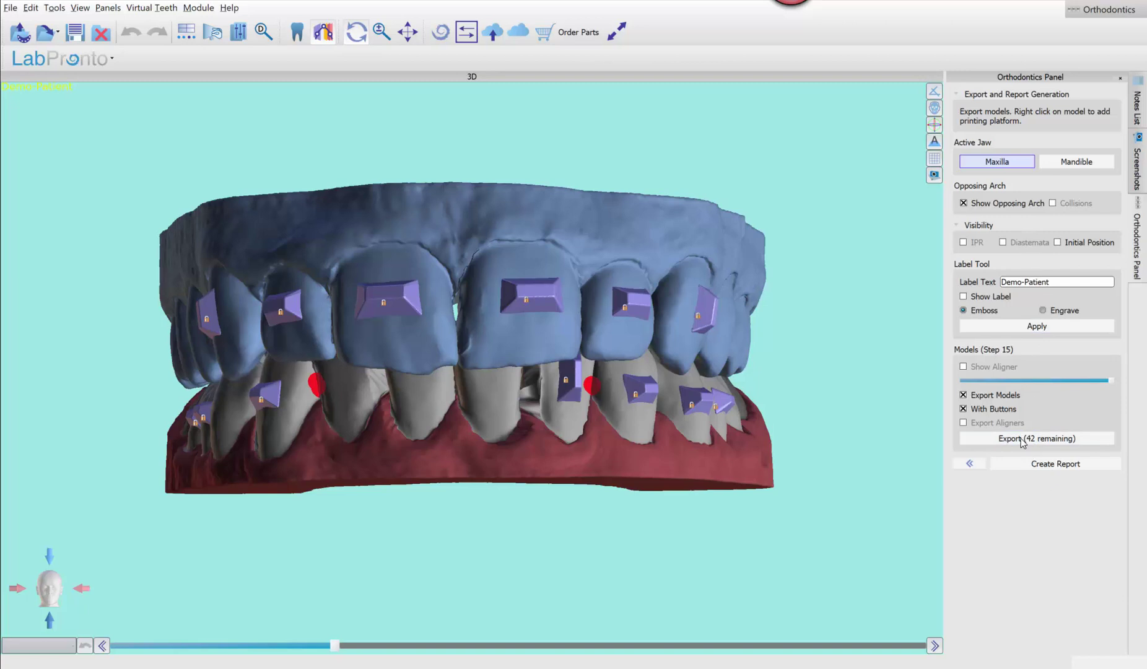
Step: Hide the opposing arch so that only the maxilla model is displayed
drag(805, 287, 557, 313)
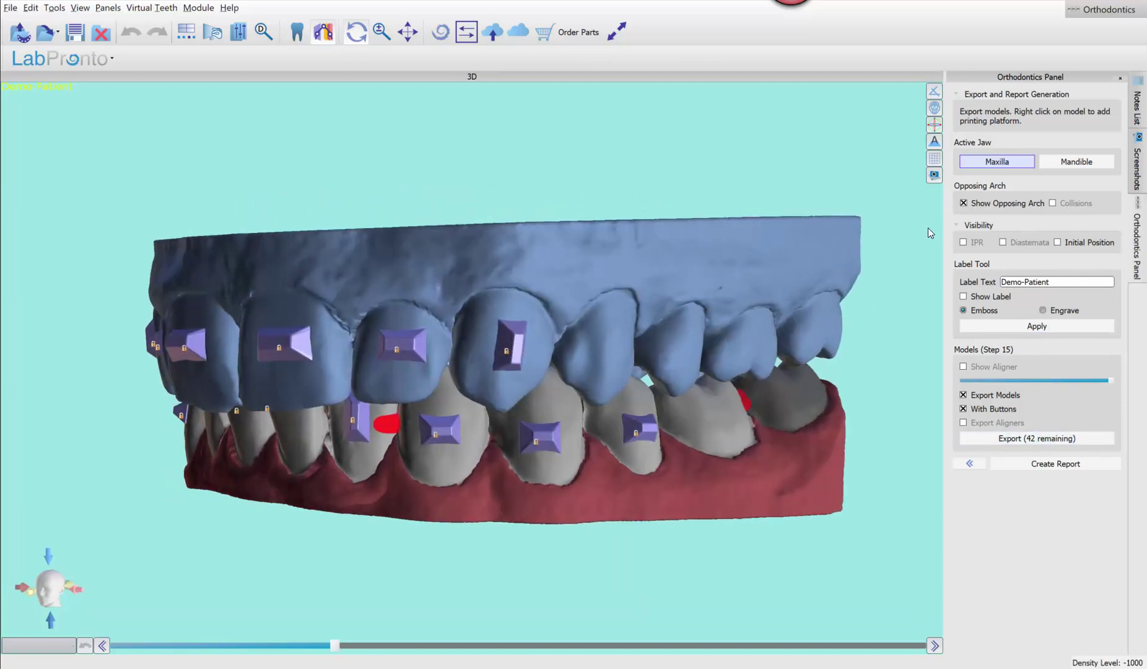
click(964, 204)
drag(565, 469, 386, 487)
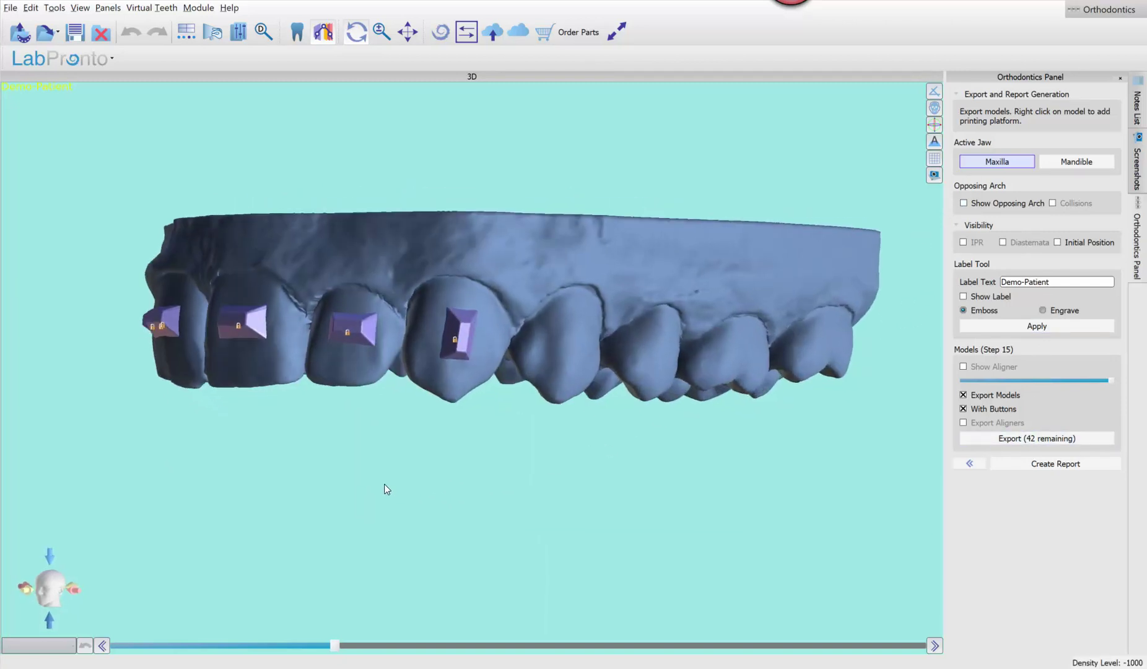
drag(738, 277, 707, 284)
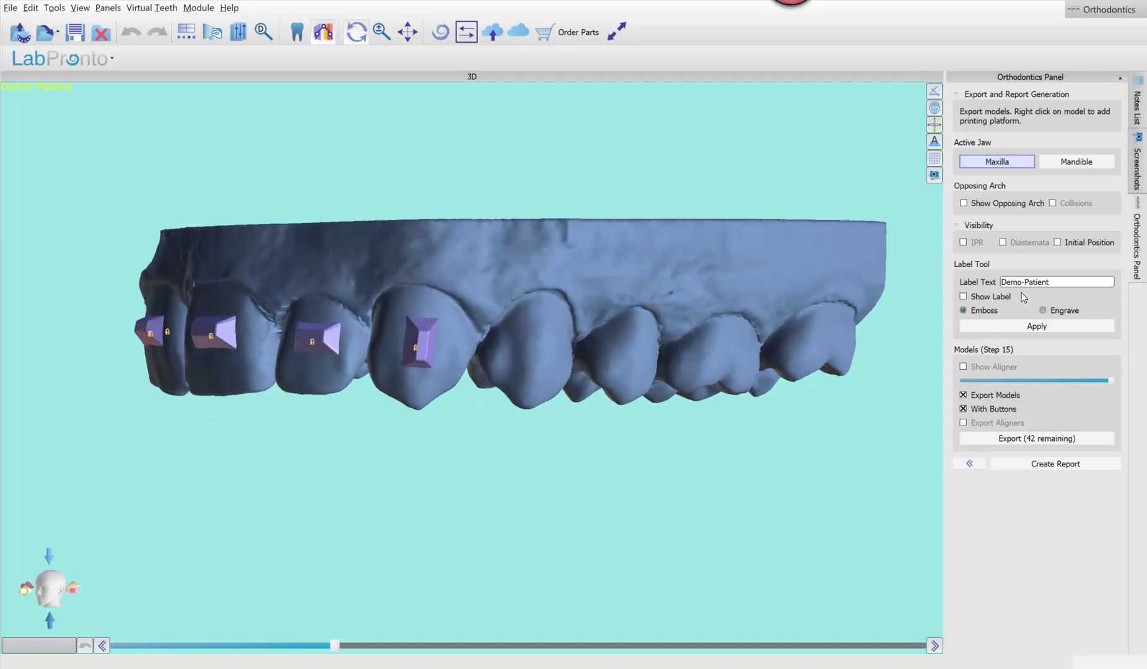
Step: Show the model label, shorten its text to Demo-Pa and place it on the maxilla's outer side wall above the molars
click(964, 298)
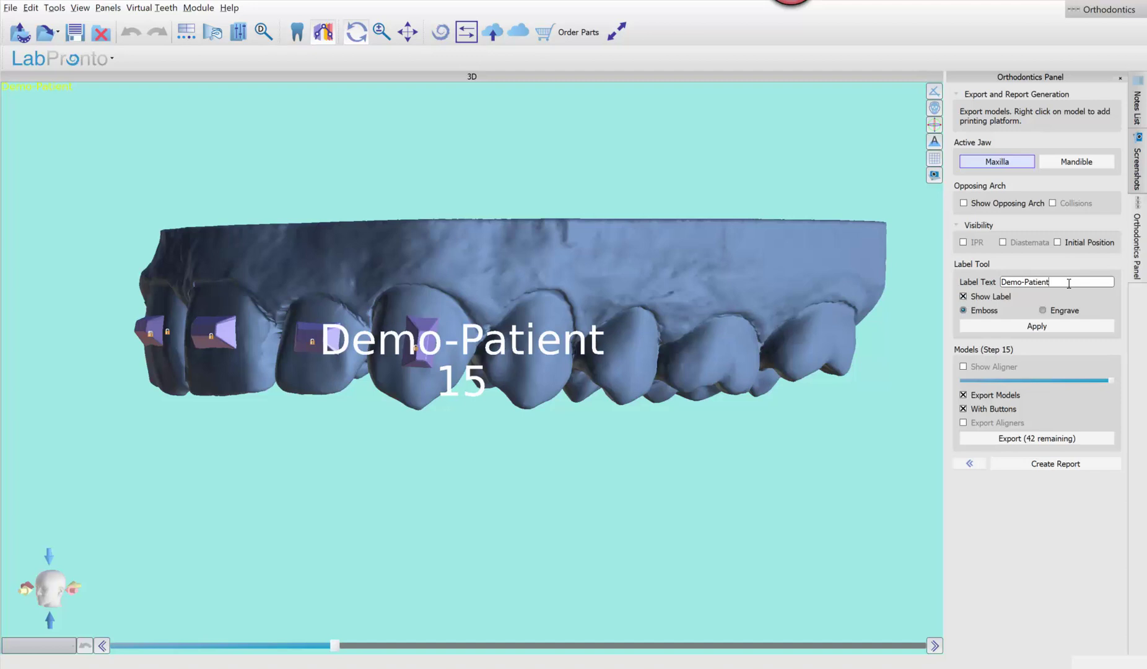
drag(1069, 284, 1032, 284)
key(BackSpace)
drag(588, 341, 496, 391)
scroll(488, 387, up, 3)
drag(7, 366, 8, 352)
drag(333, 274, 321, 266)
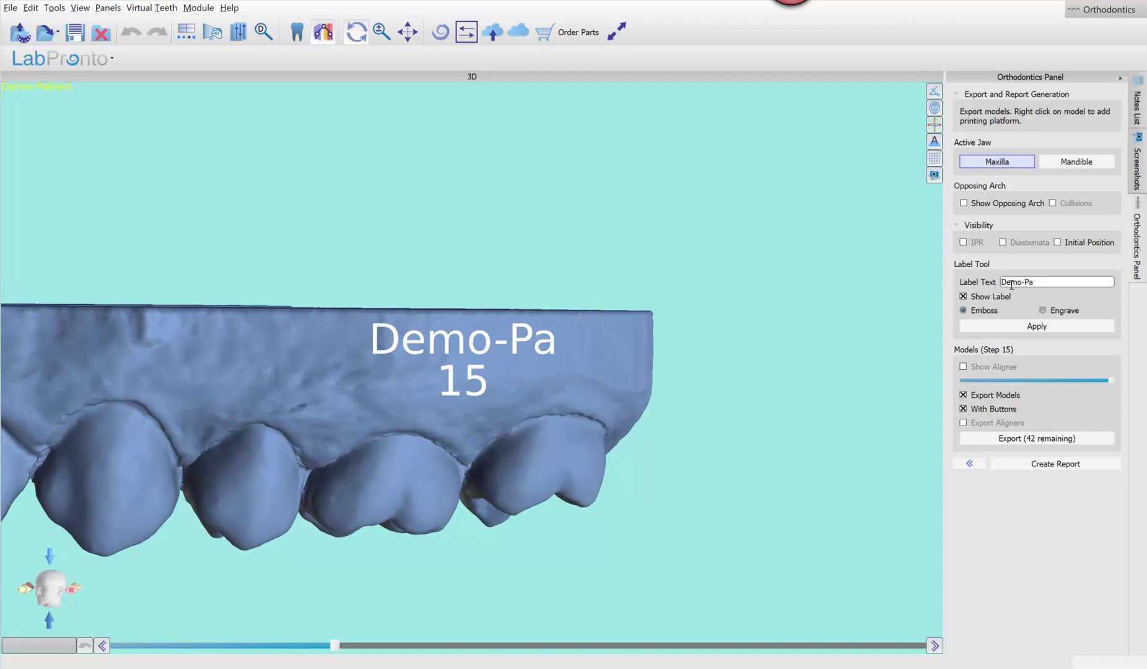
Step: Engrave the label into the maxilla model, accepting the hollow model warning
click(1043, 310)
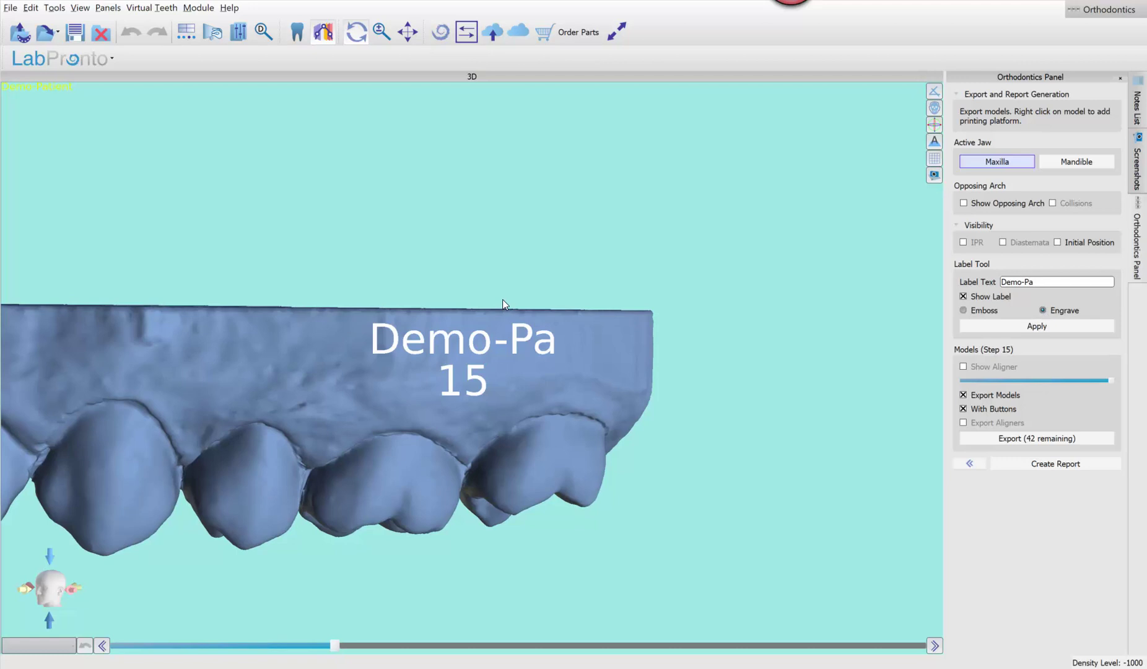
click(967, 329)
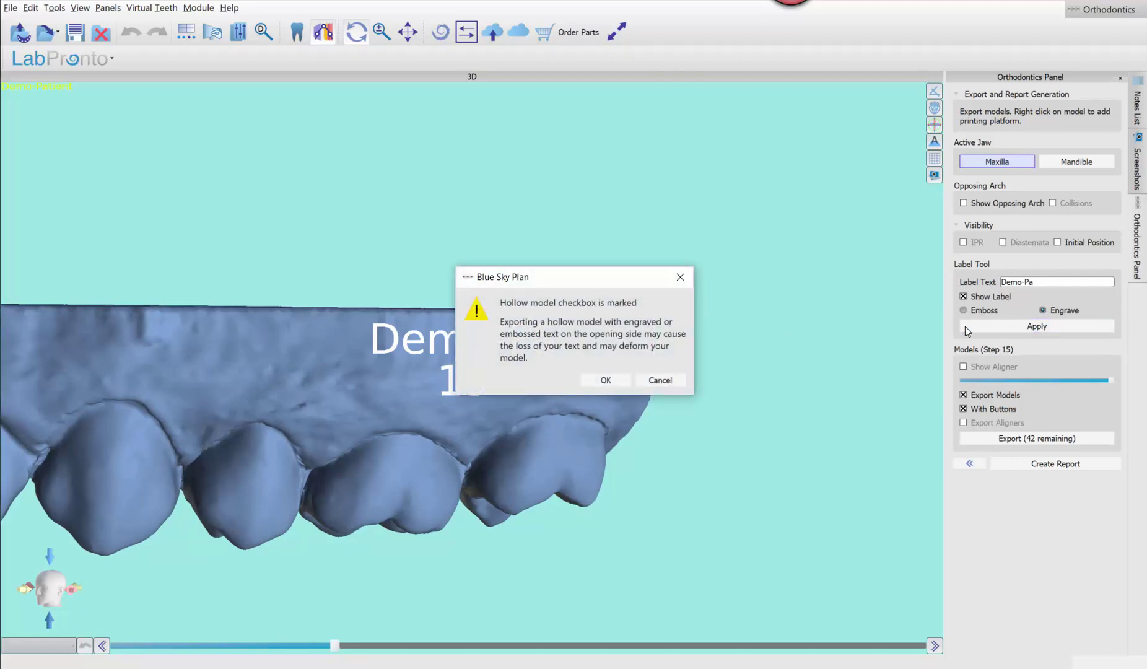
click(596, 381)
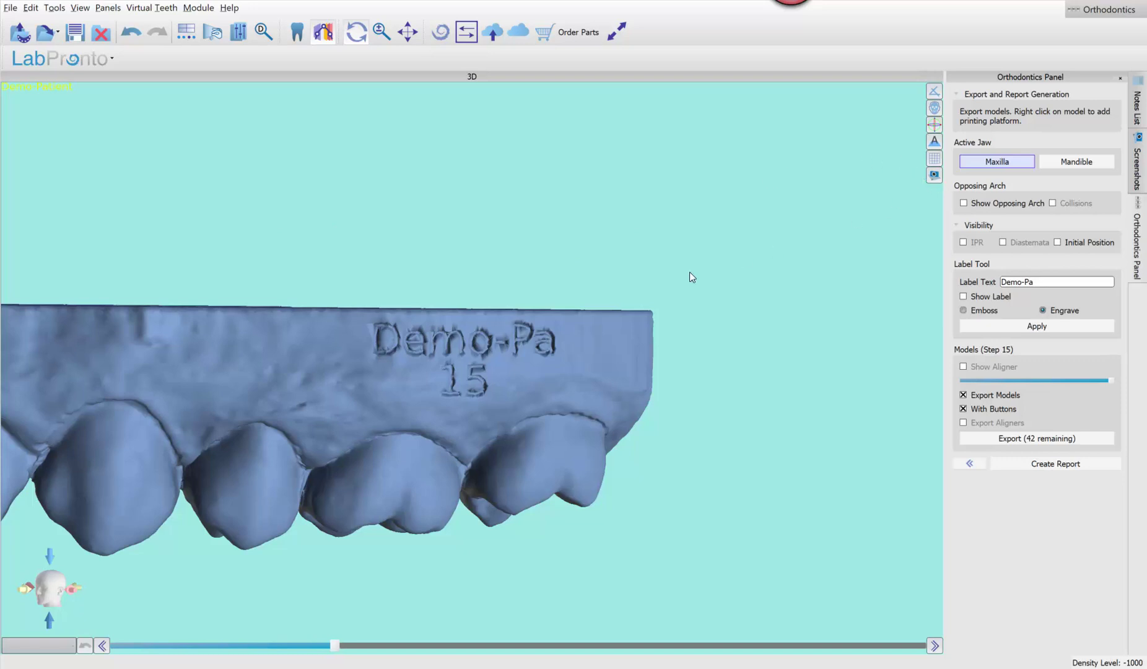
Step: Switch the active jaw to the mandible and back to the maxilla, hiding the opposing arch again
scroll(649, 288, down, 5)
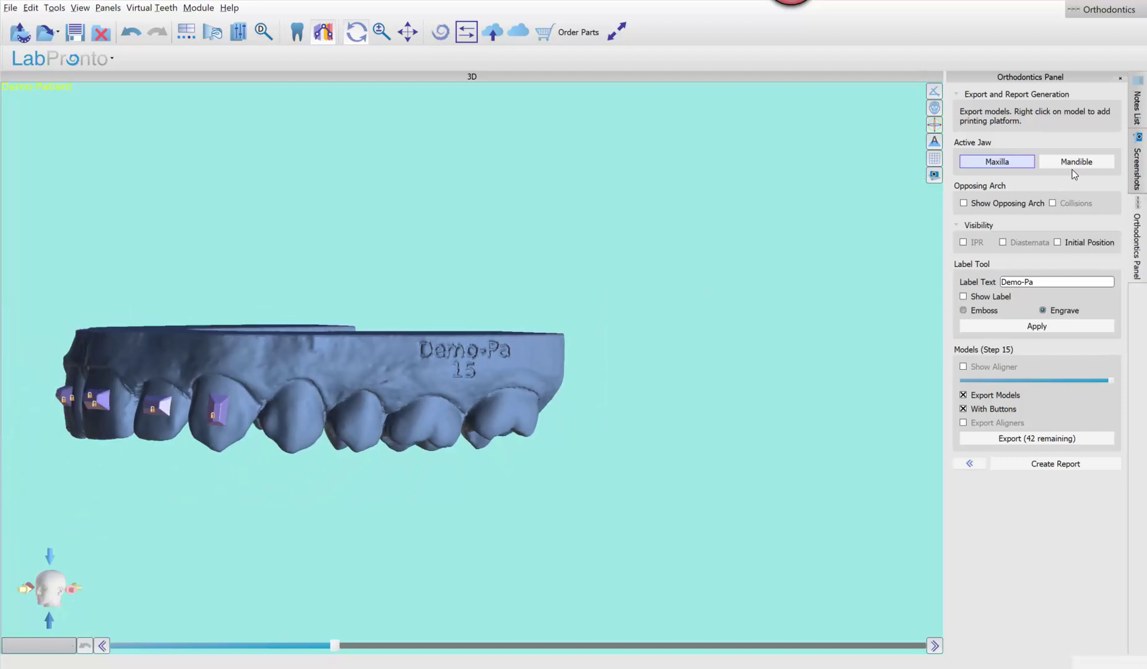
click(1074, 166)
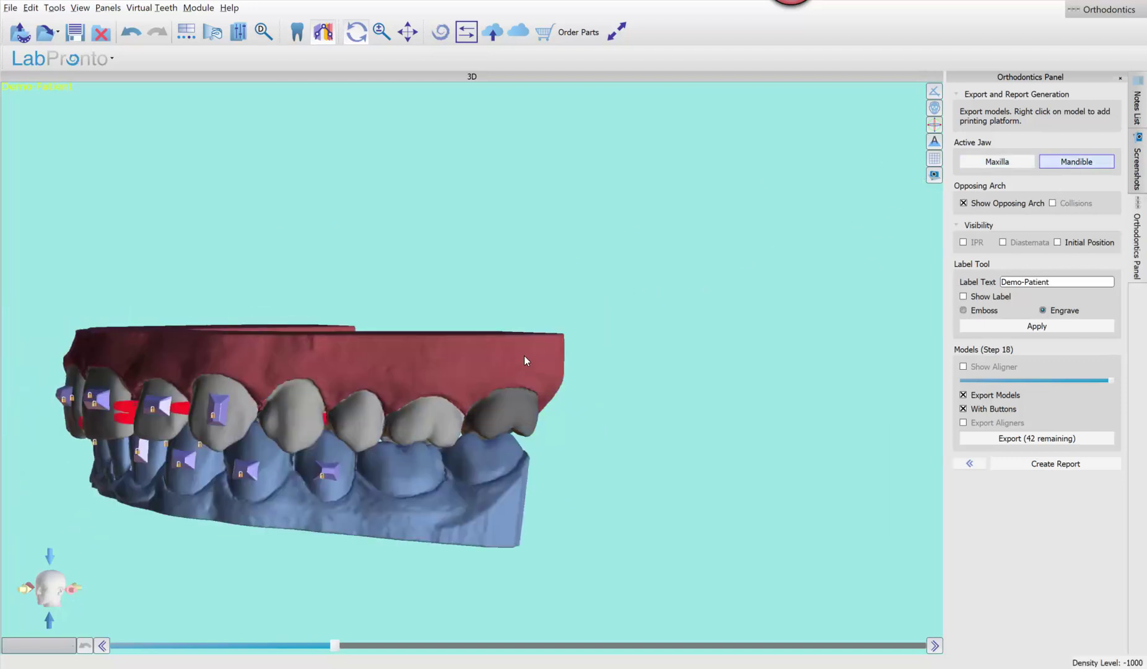
click(1015, 160)
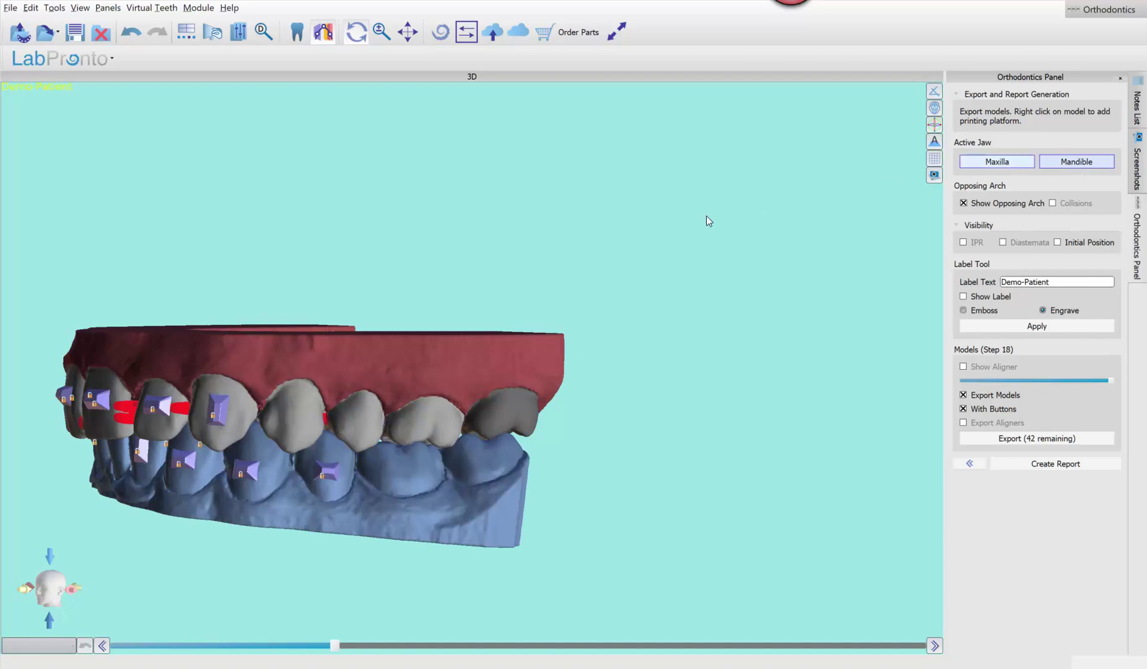
click(964, 203)
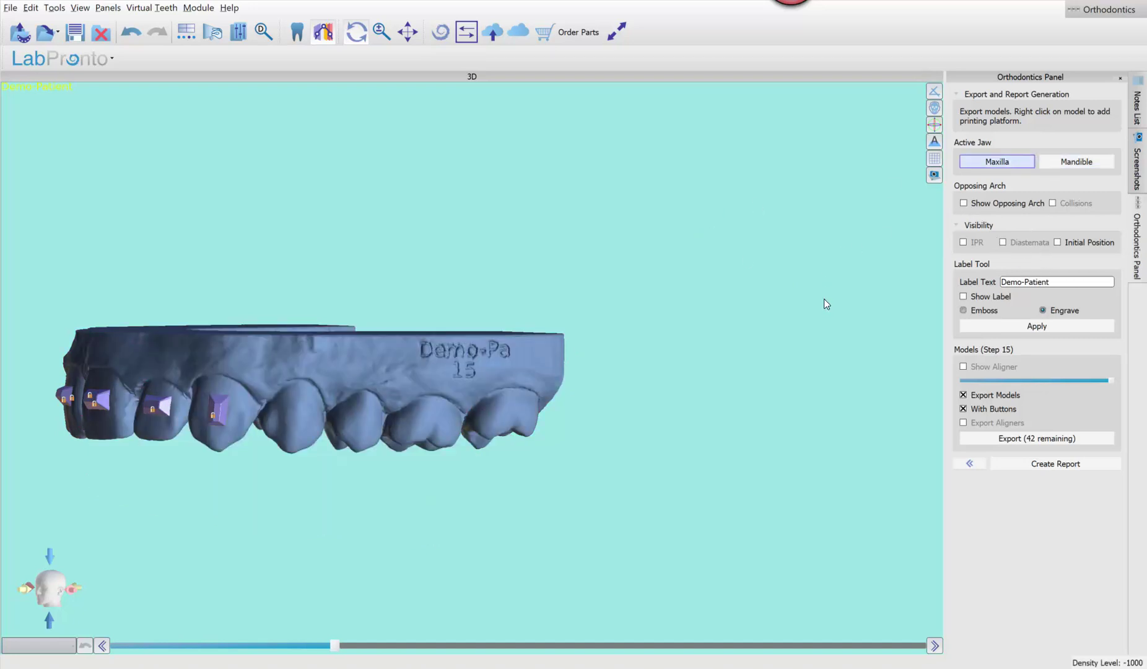
Step: Add a printing platform to the posterior end of the maxilla model
drag(824, 298, 439, 346)
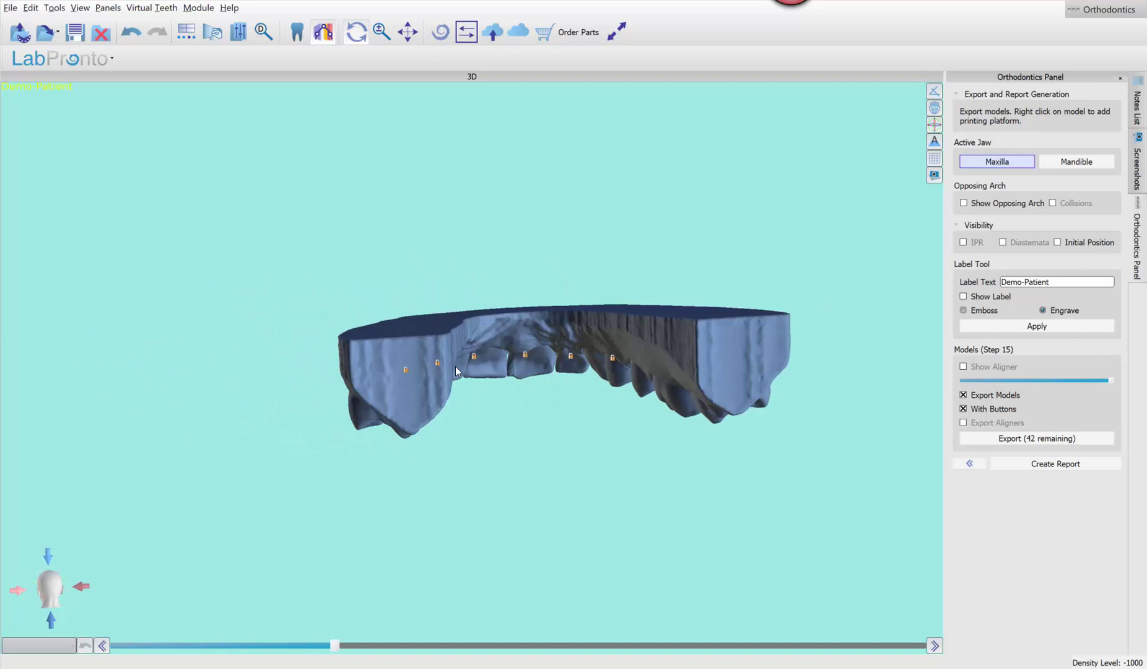
drag(613, 383, 594, 628)
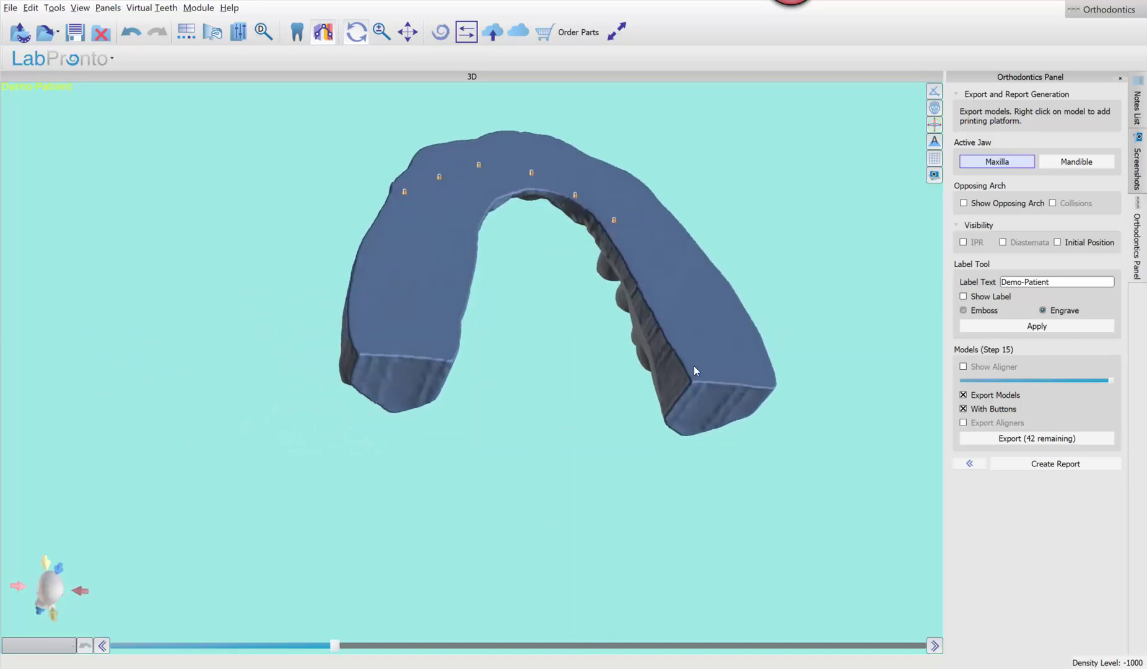
drag(719, 363, 563, 364)
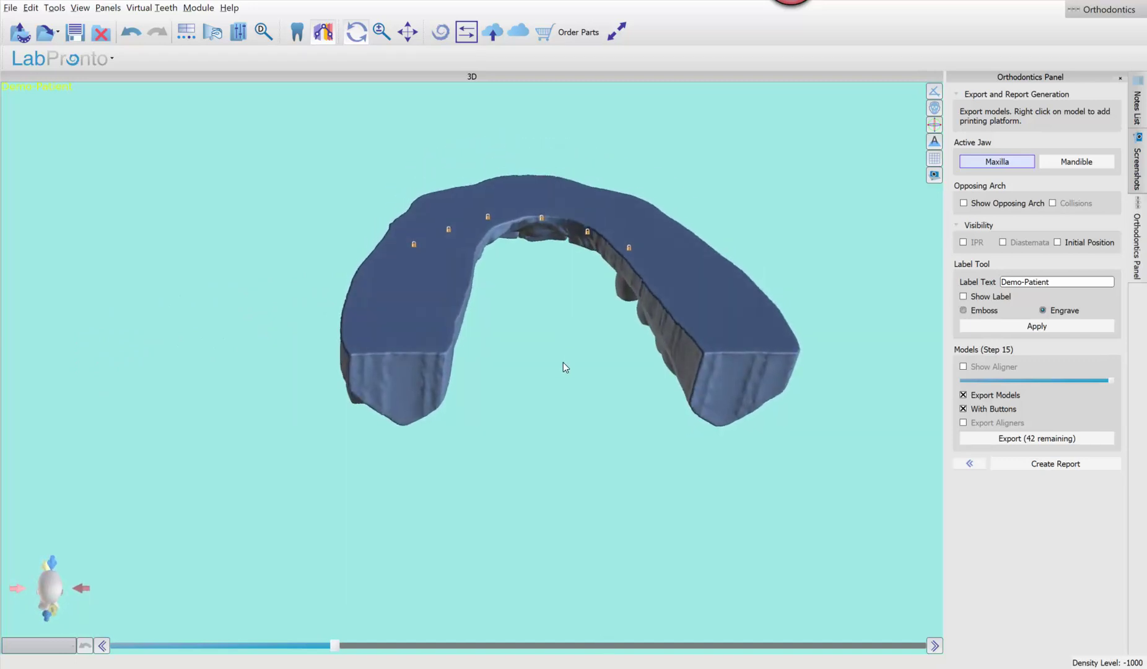
right_click(404, 374)
click(427, 381)
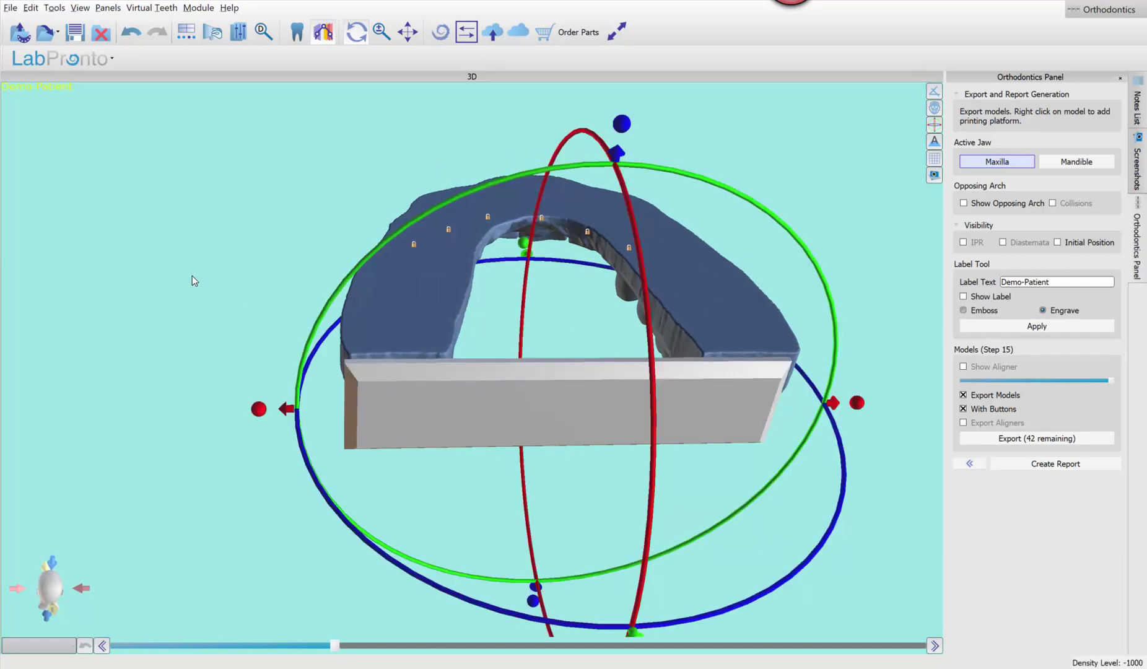
Step: Extend the printing platform slightly toward the flat base side of the maxilla model
drag(192, 276, 667, 283)
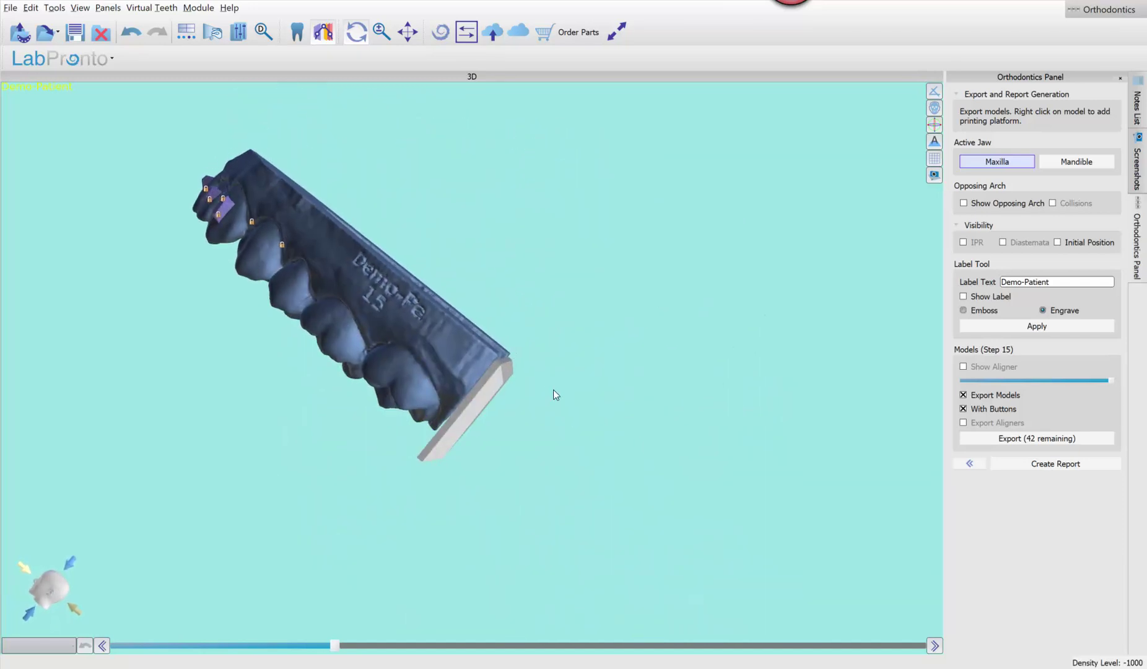
click(478, 387)
drag(634, 319, 400, 517)
click(483, 406)
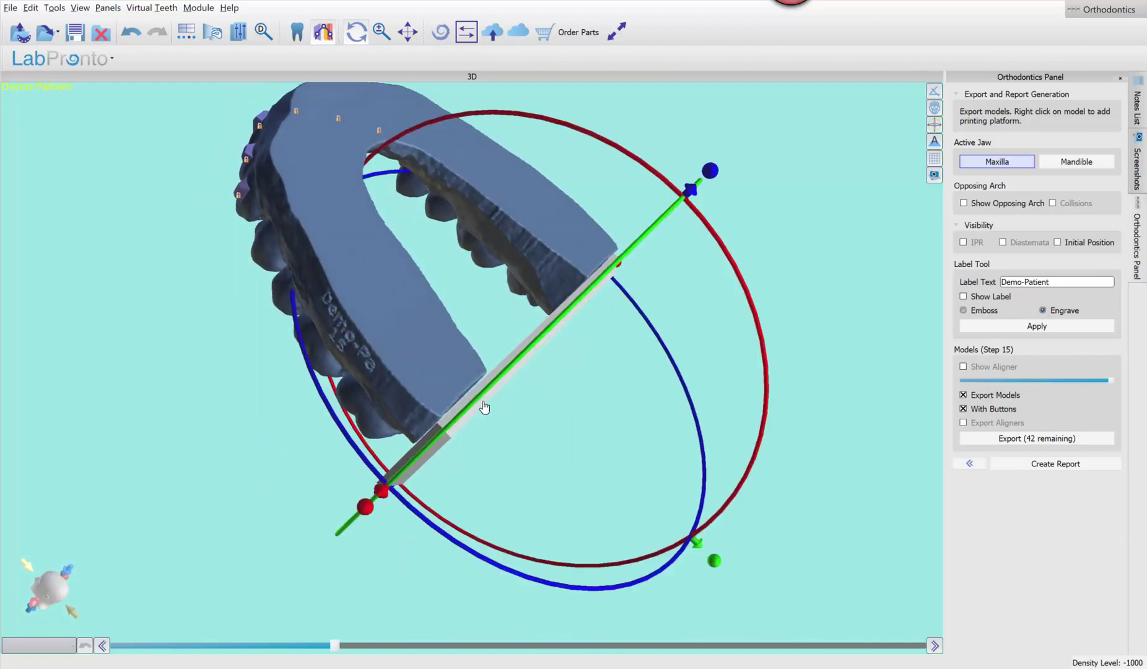
drag(691, 541, 615, 166)
scroll(620, 284, up, 3)
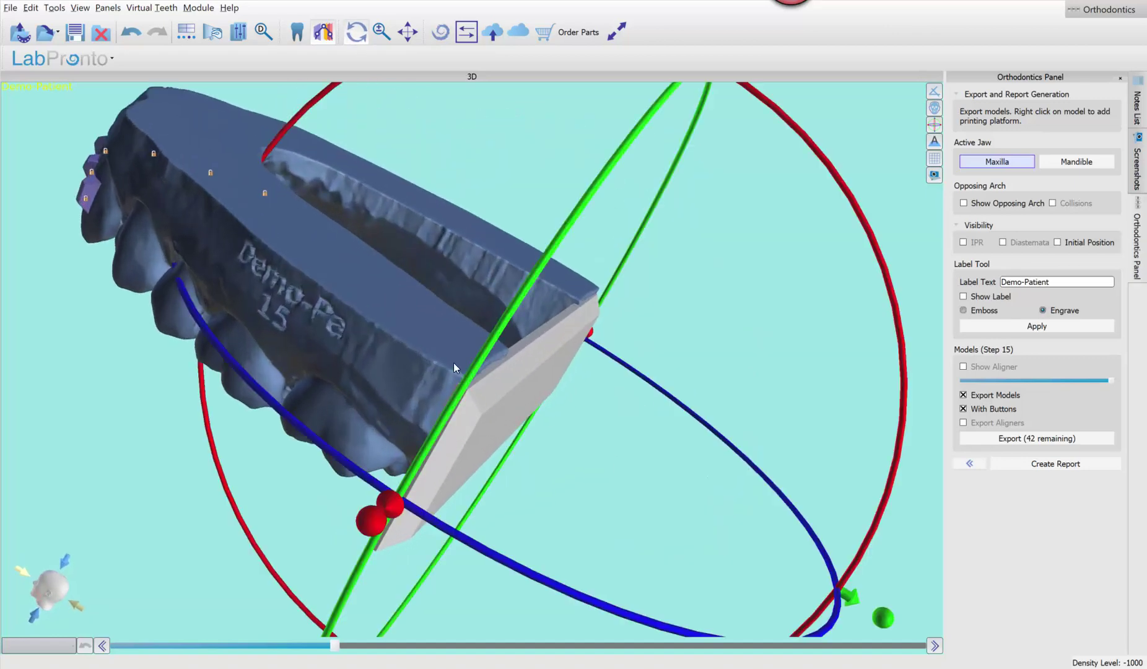
scroll(655, 314, down, 2)
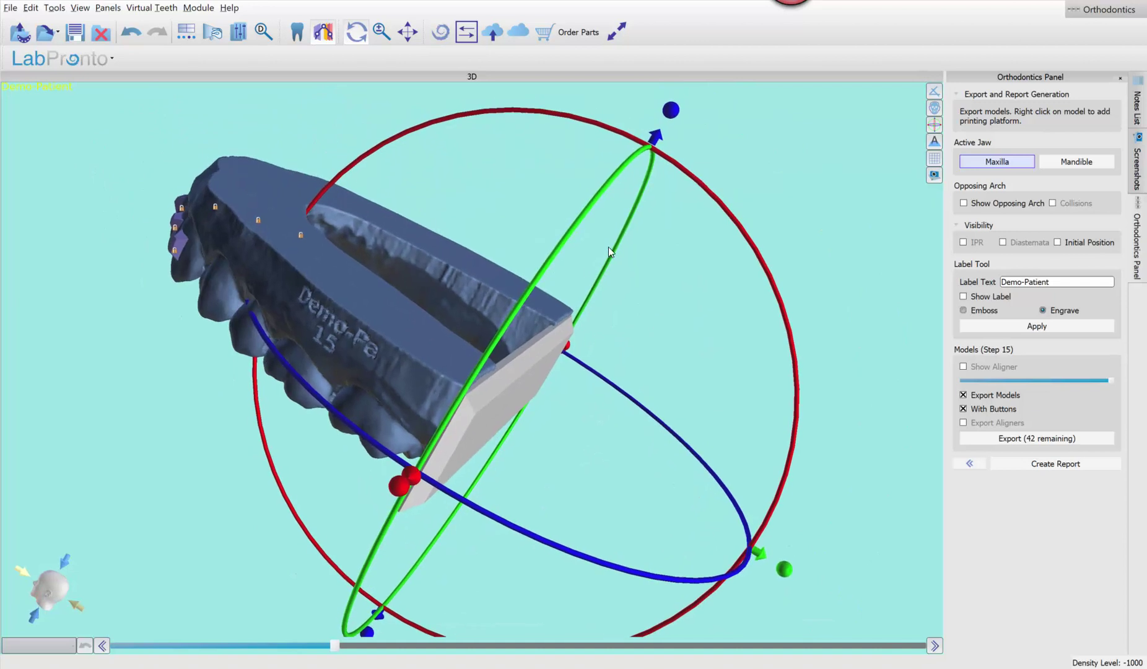
drag(667, 113, 675, 104)
Step: Reduce the printing platform's height on the tooth side and widen it slightly across the arch
drag(310, 470, 616, 307)
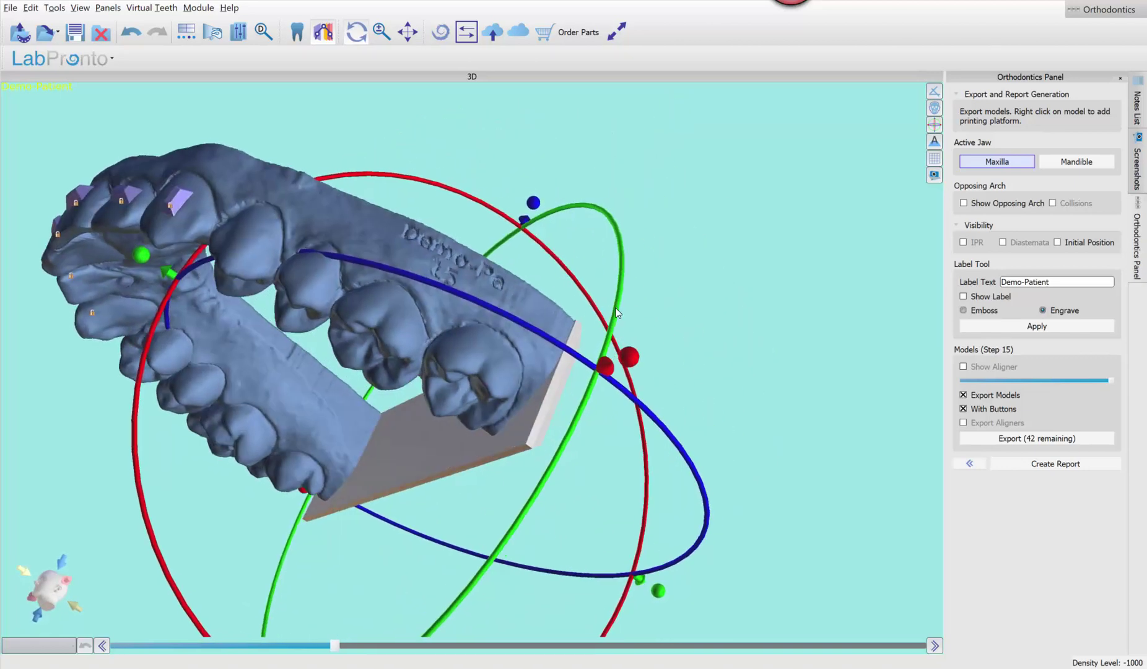
drag(436, 426, 499, 328)
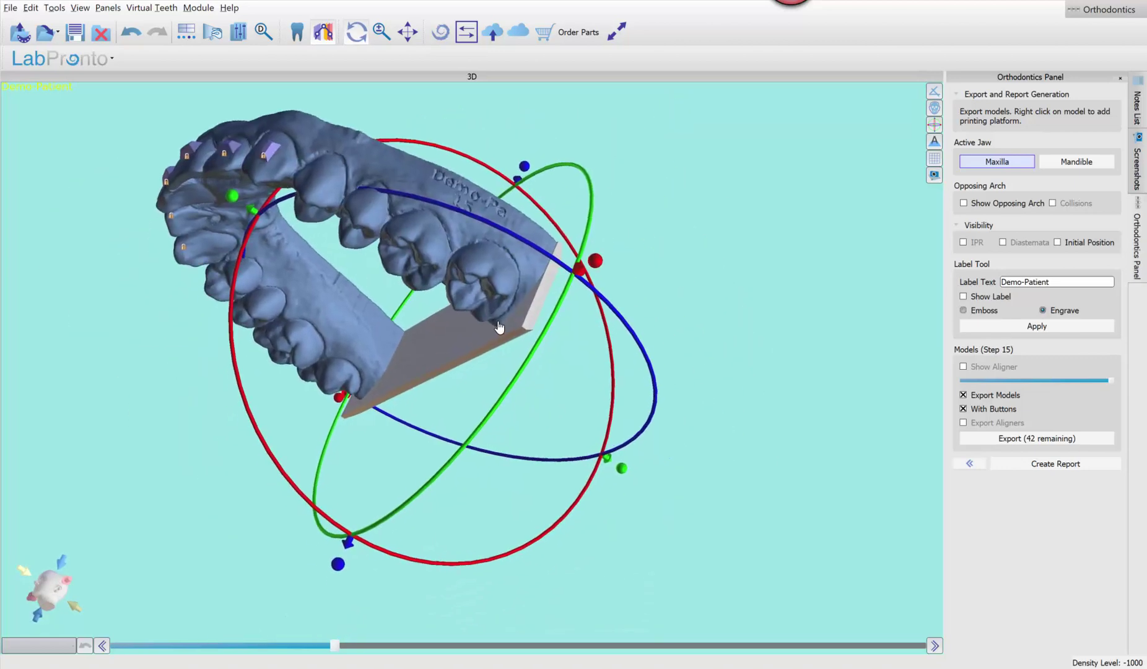
drag(338, 564, 350, 536)
drag(182, 476, 684, 264)
middle_drag(253, 402, 264, 236)
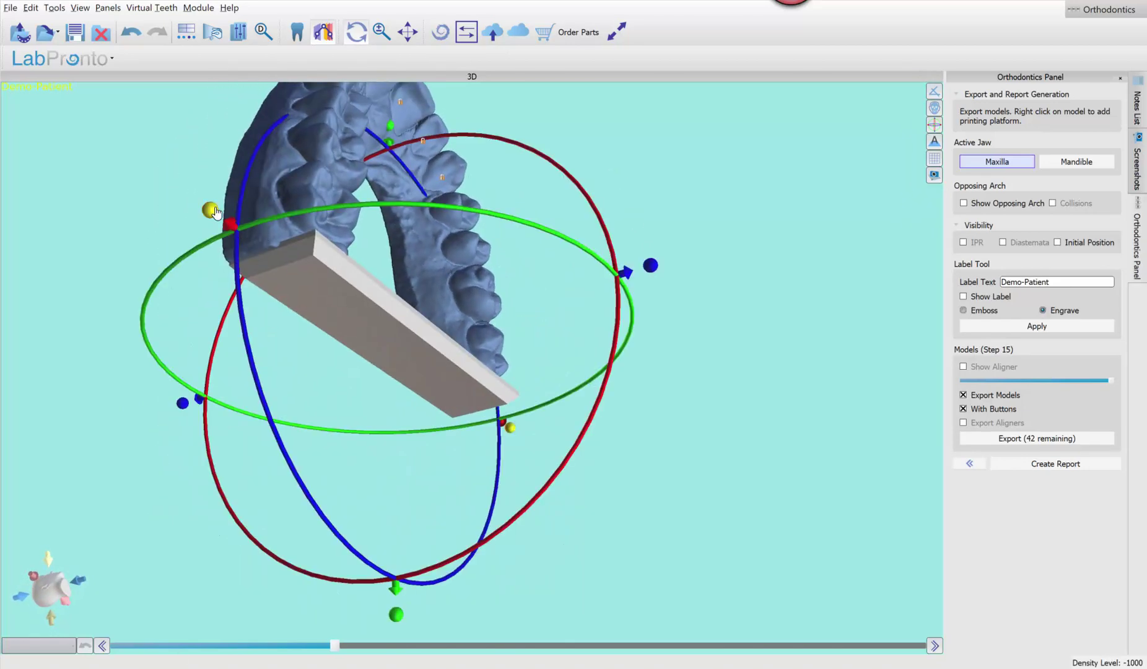
drag(211, 210, 201, 203)
Step: Try to readjust the printing platform against the posterior end of the maxilla model, and undo the change
middle_drag(635, 169, 726, 356)
scroll(727, 356, down, 4)
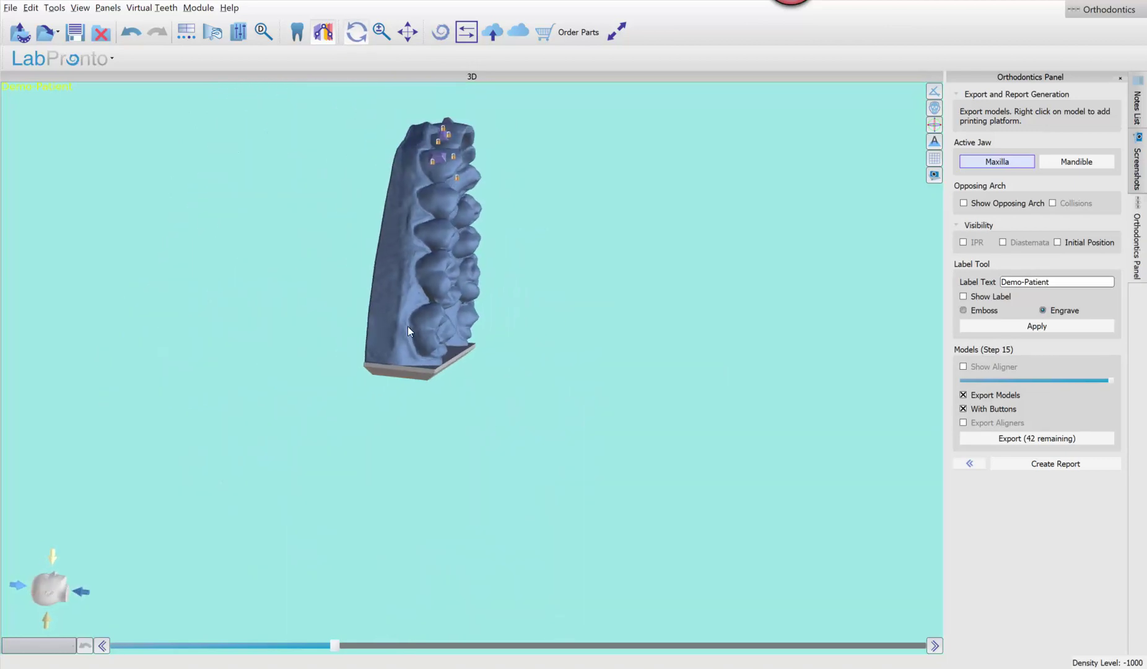
drag(584, 293, 578, 342)
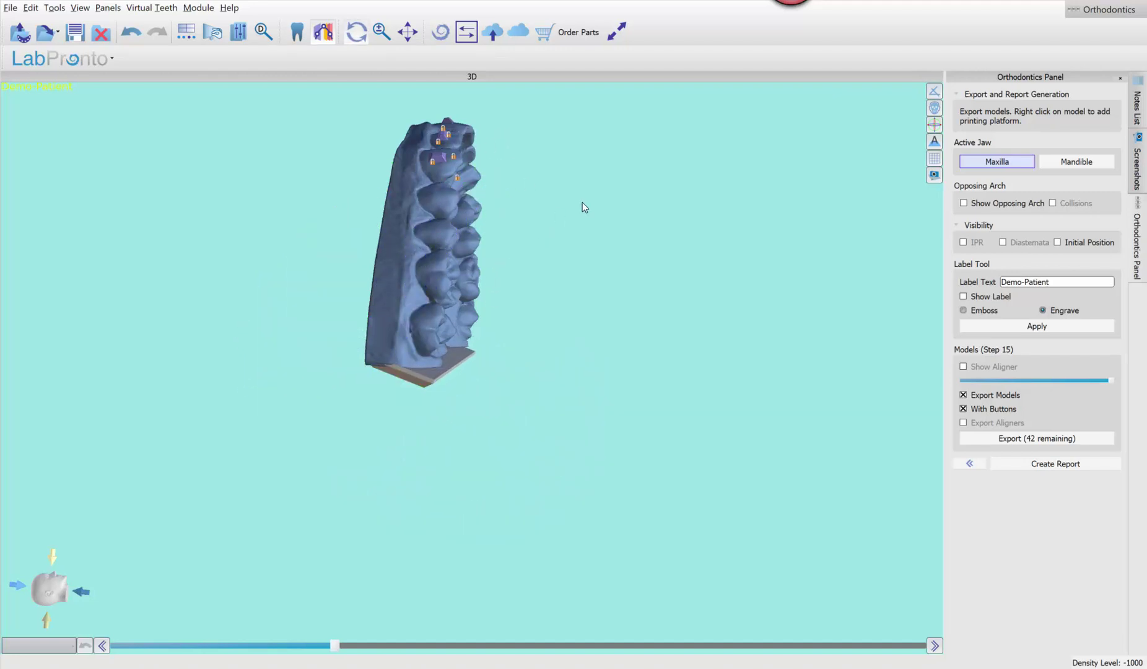
key(ctrl+z)
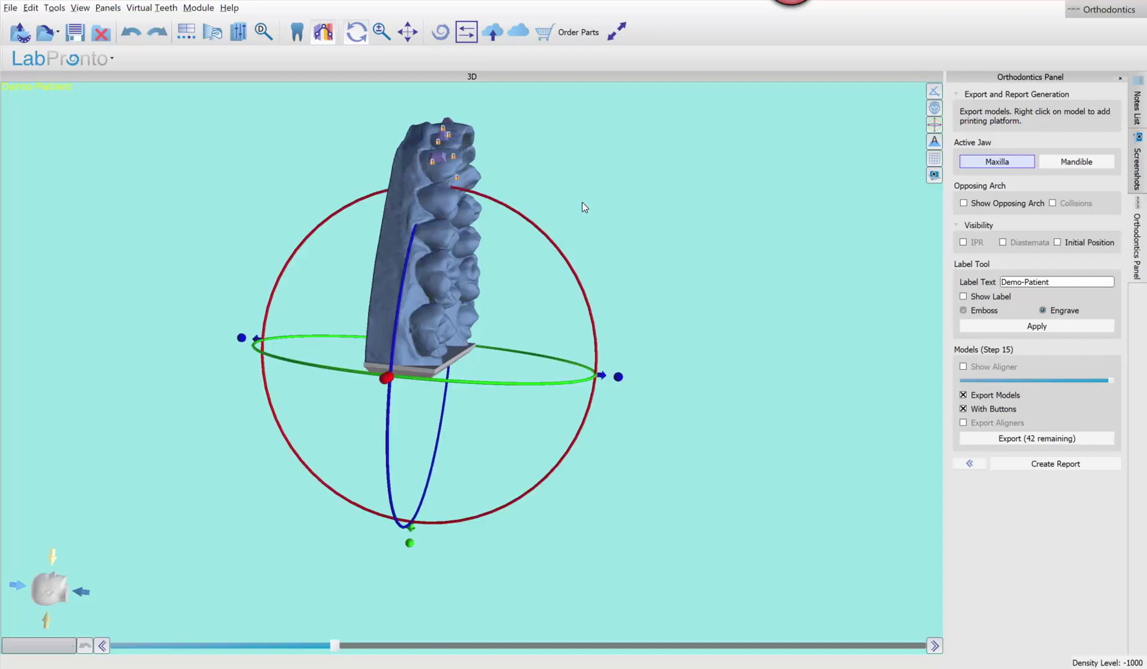
Step: Examine from several angles how the printing platform fits the posterior ends of the maxilla model
drag(499, 285, 334, 288)
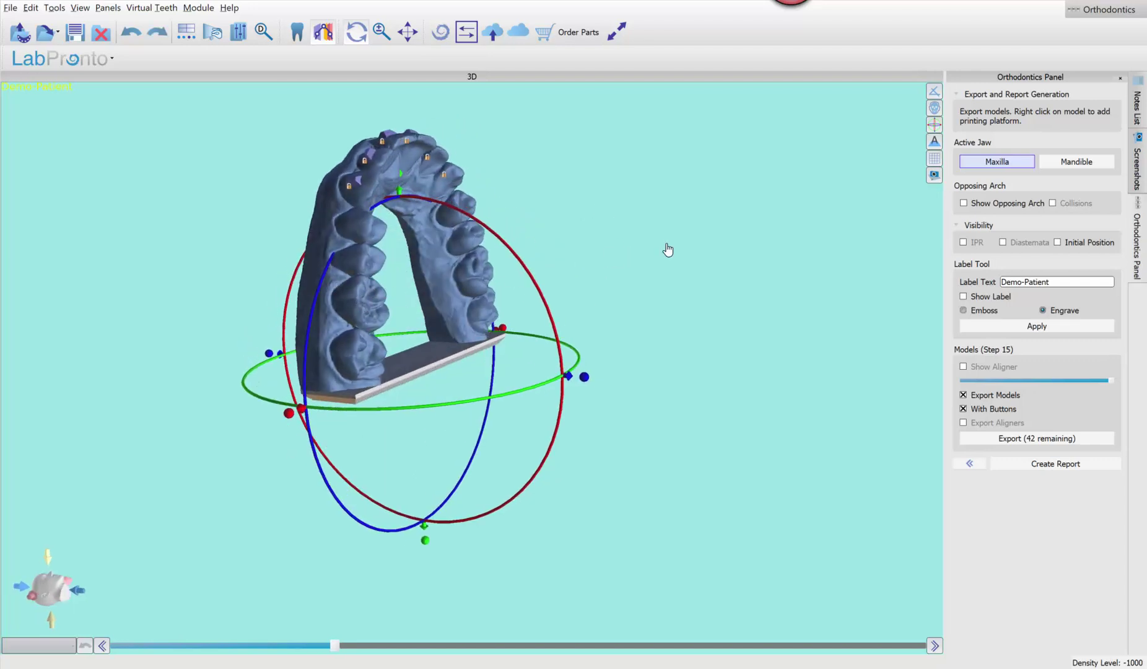
drag(668, 249, 655, 415)
scroll(656, 415, up, 2)
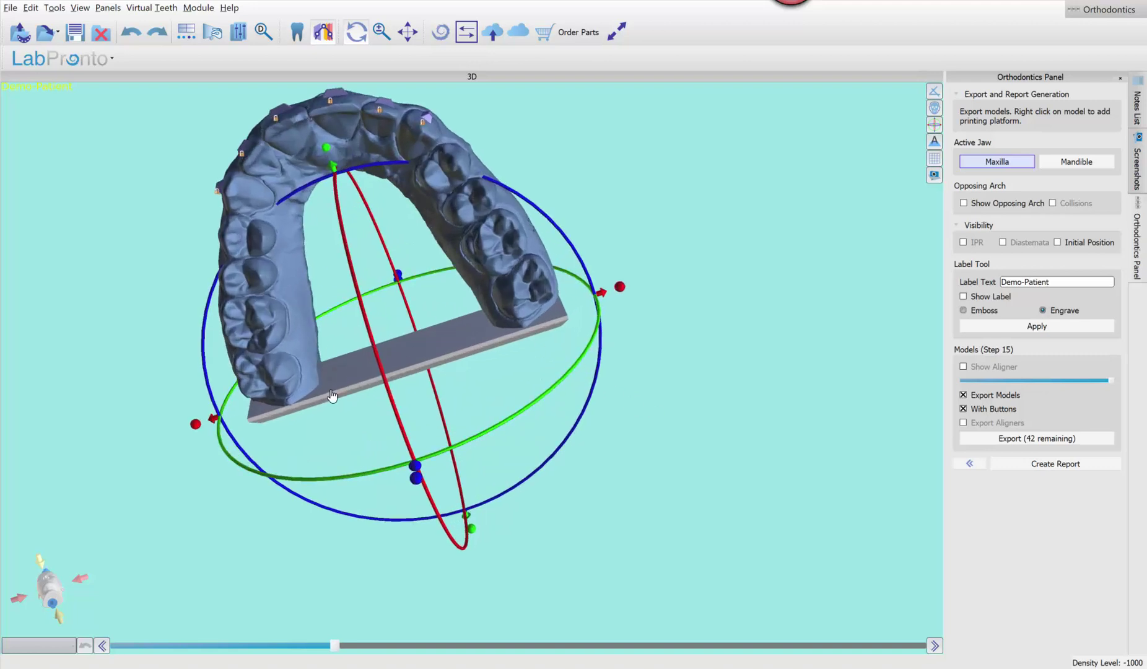
drag(335, 492, 287, 110)
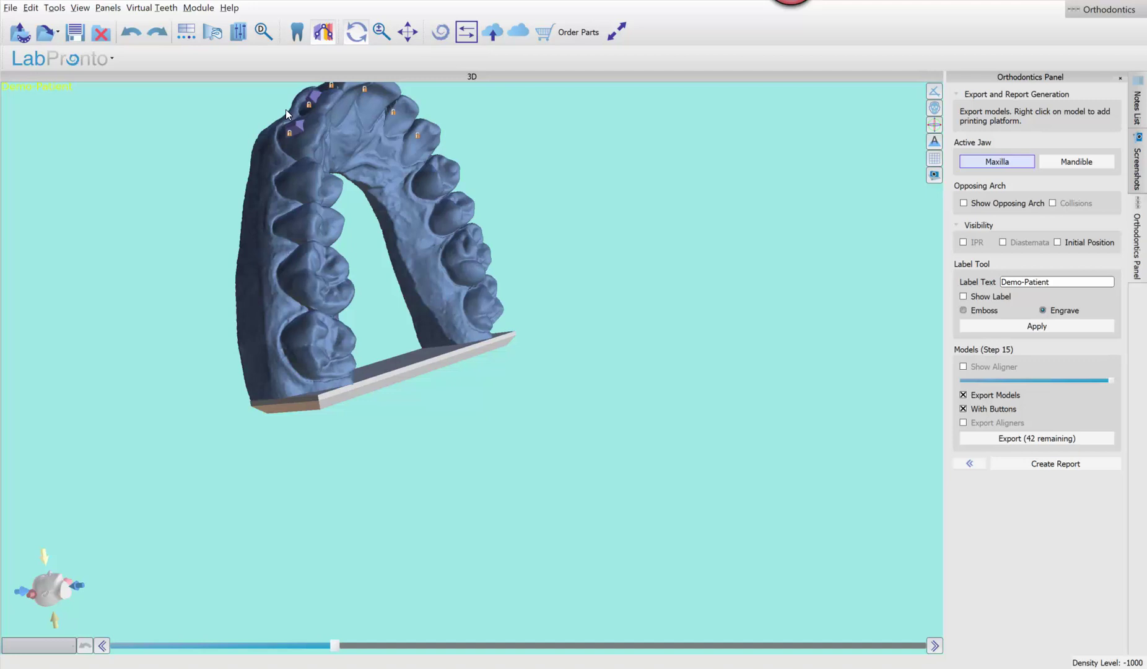
drag(662, 248, 429, 238)
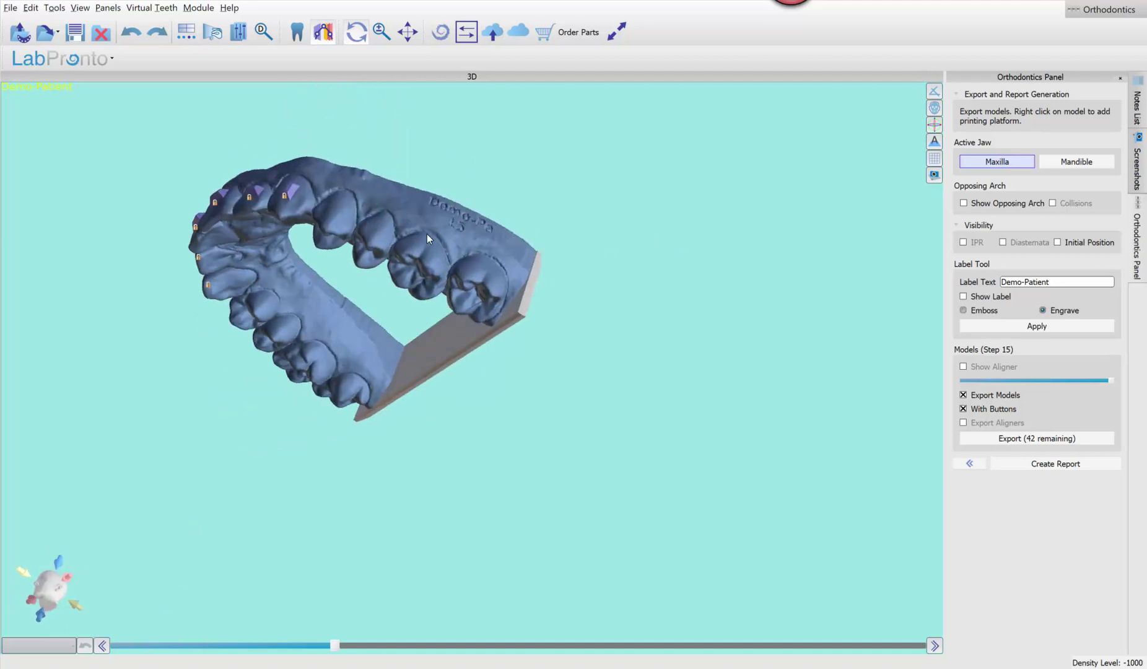
click(457, 337)
drag(183, 508, 735, 246)
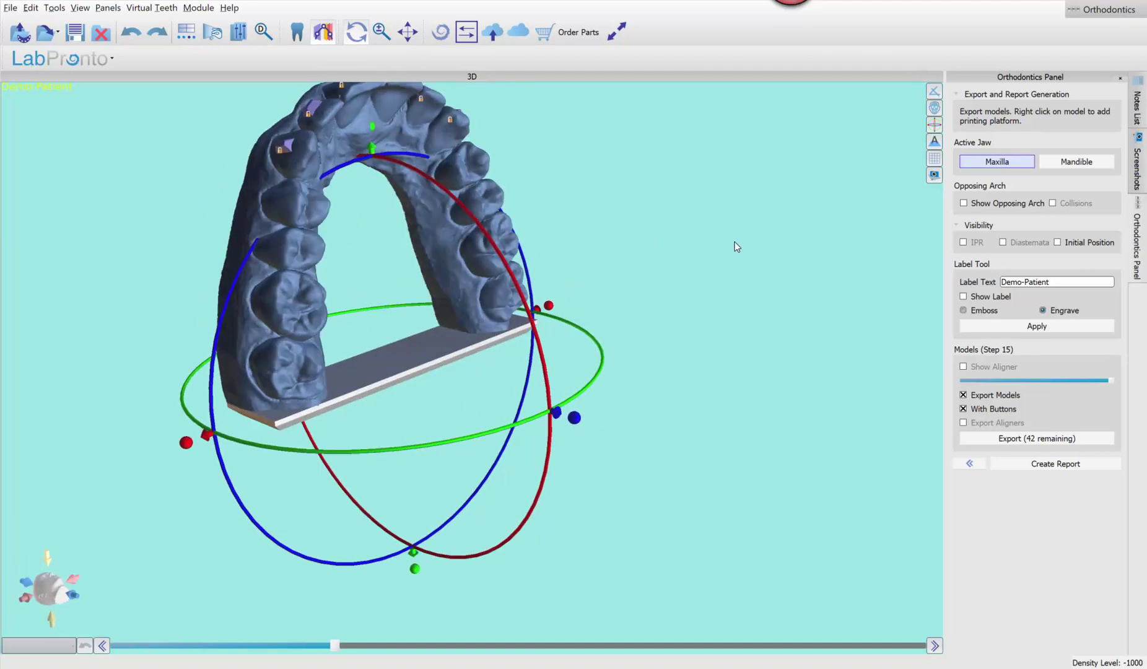
Step: Start exporting the maxilla models with a new folder named UpperModels inside Demo-Patient as the destination
click(1028, 440)
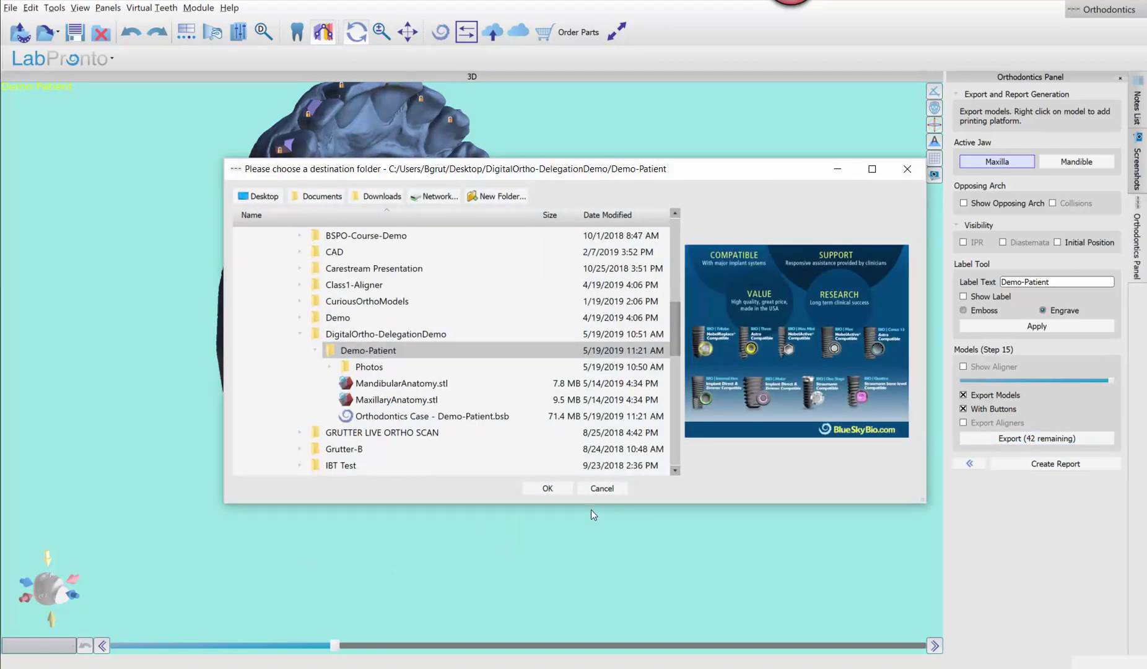
click(499, 196)
text(UpperModels)
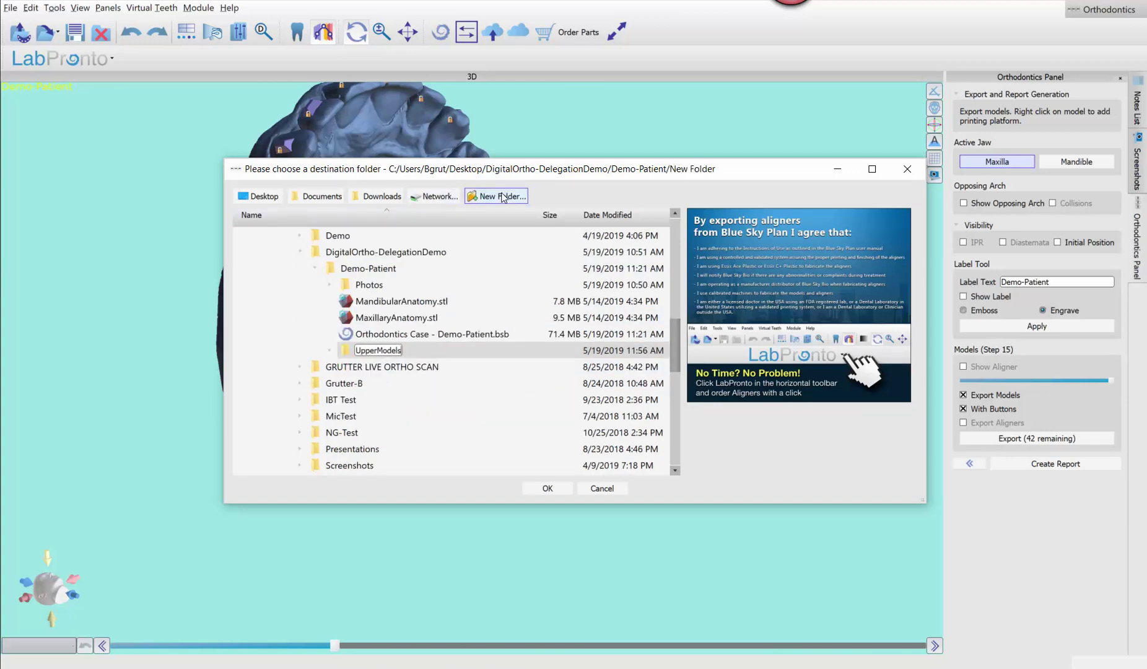
key(Return)
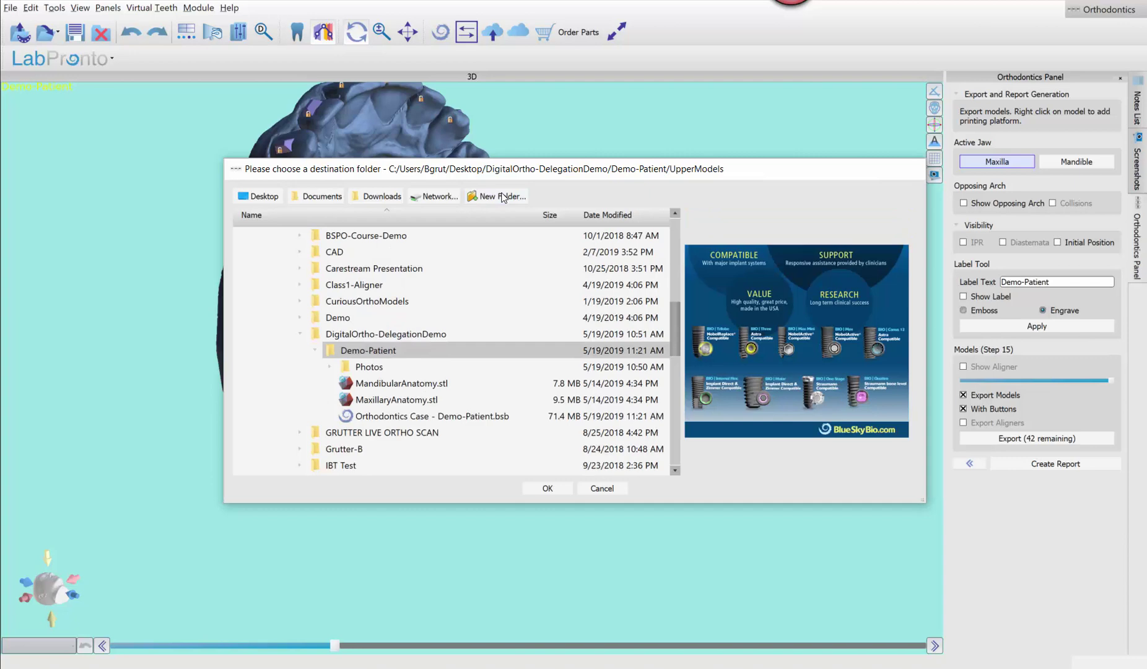
key(Return)
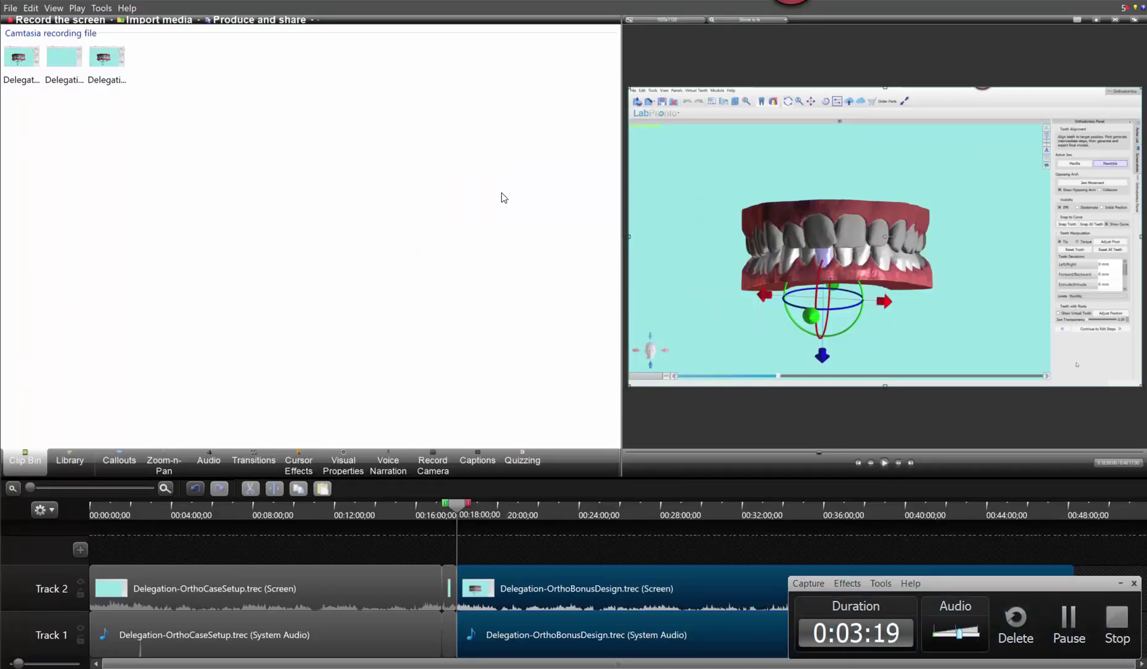
Step: Switch back to Blue Sky Plan and save the maxilla report as Orthodontics Case Report - Demo-Patient-maxilla.pdf in the Demo-Patient folder
key(alt+Tab)
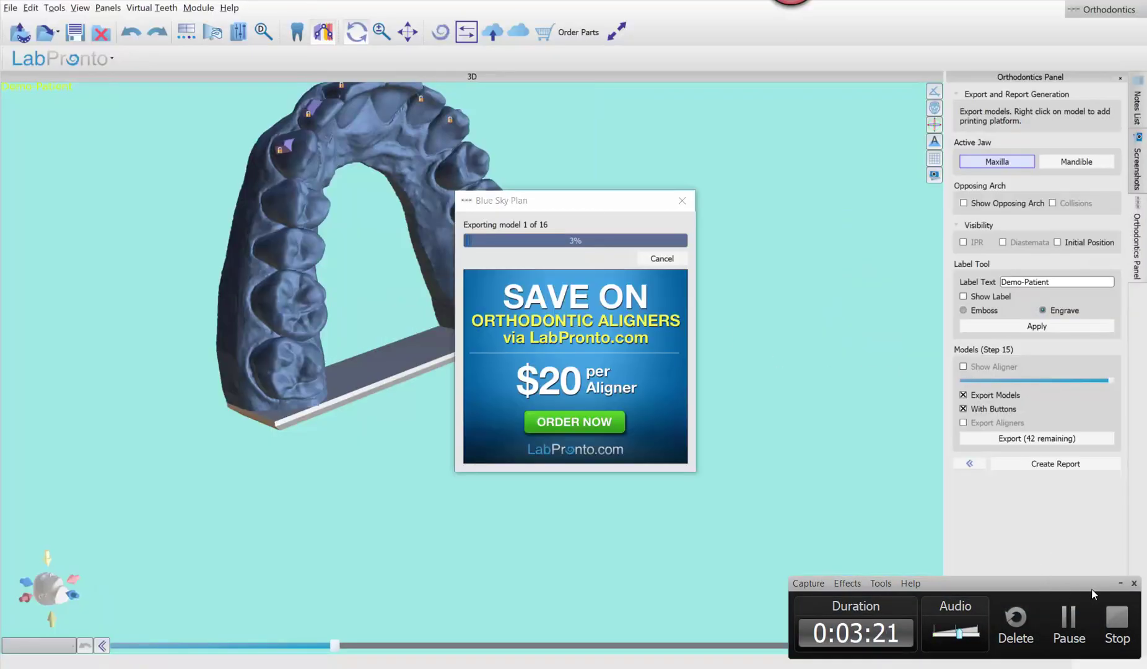
click(1120, 584)
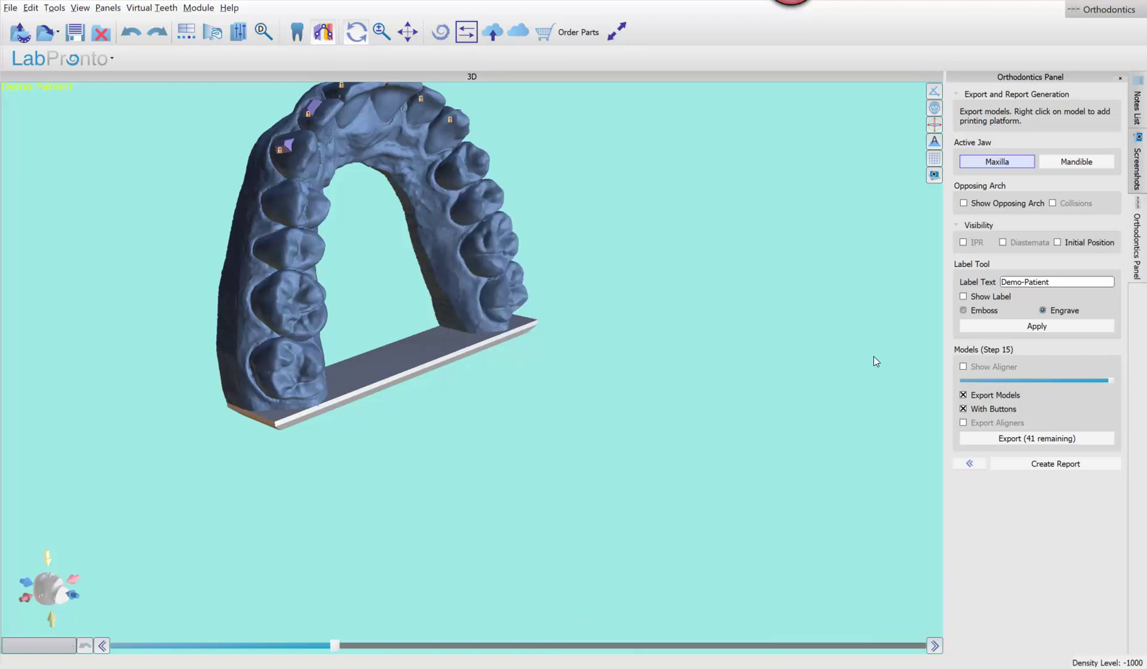
click(1023, 469)
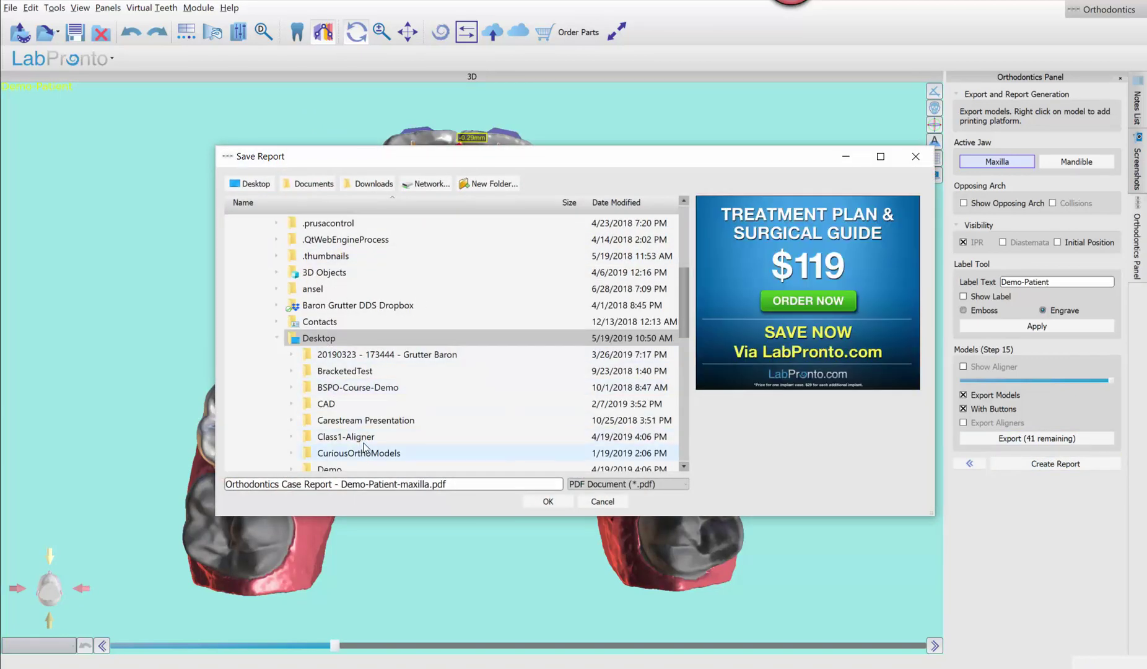
scroll(364, 447, down, 1)
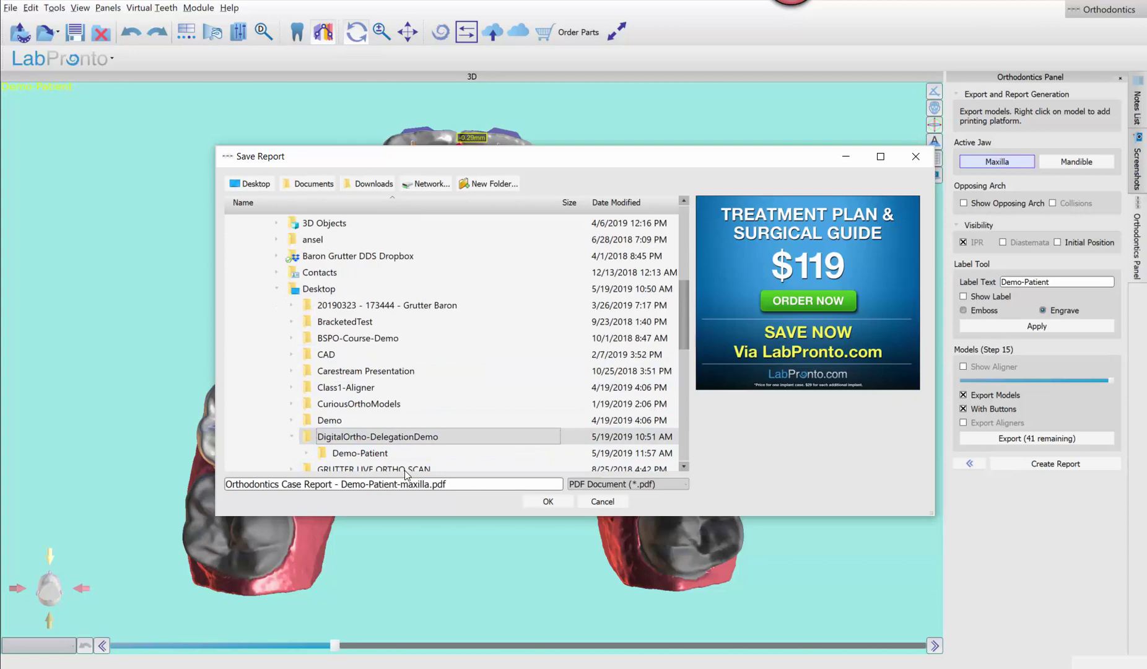
click(553, 505)
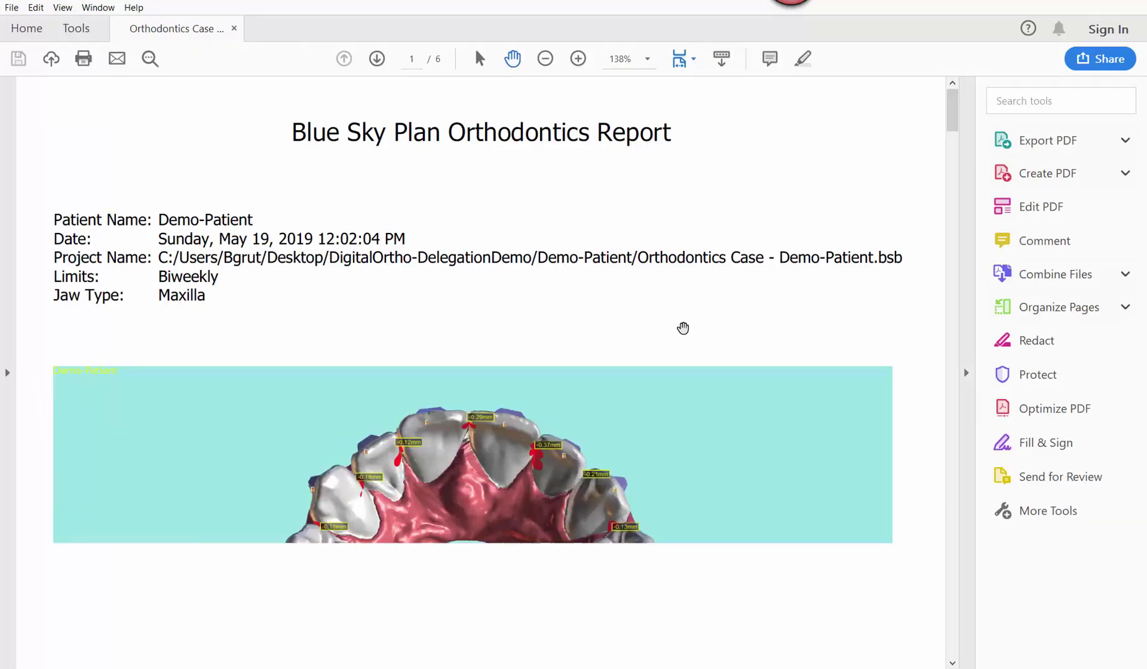
Step: Review the arch image and the IPR table in the orthodontics report, and return to Blue Sky Plan
scroll(548, 422, down, 8)
scroll(554, 426, down, 5)
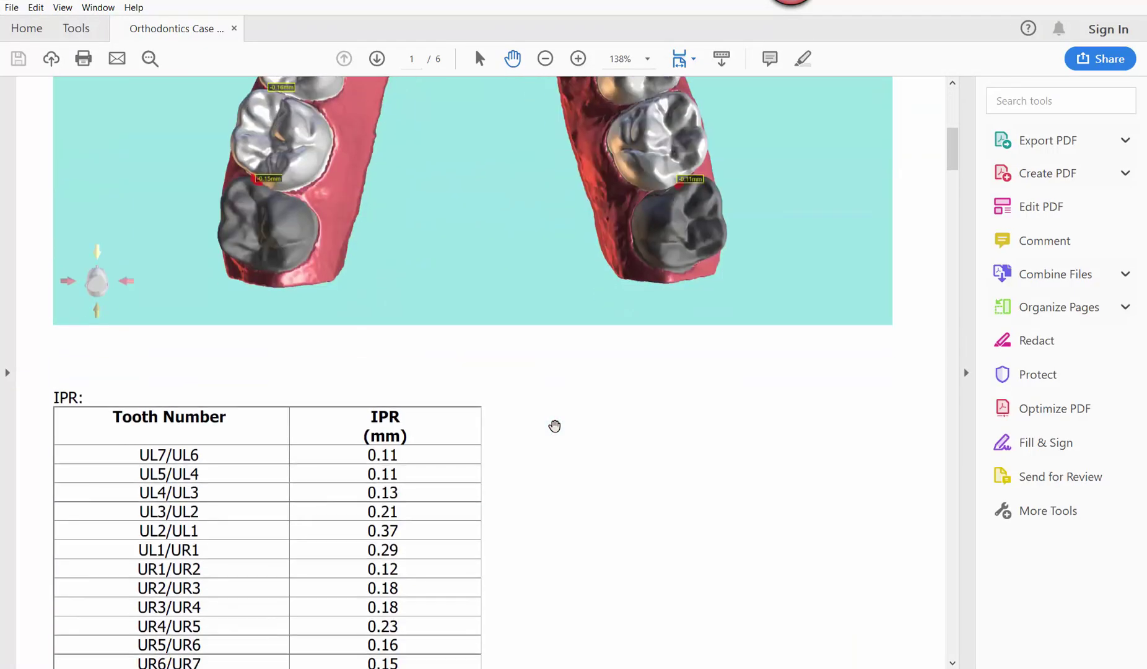
scroll(555, 425, up, 6)
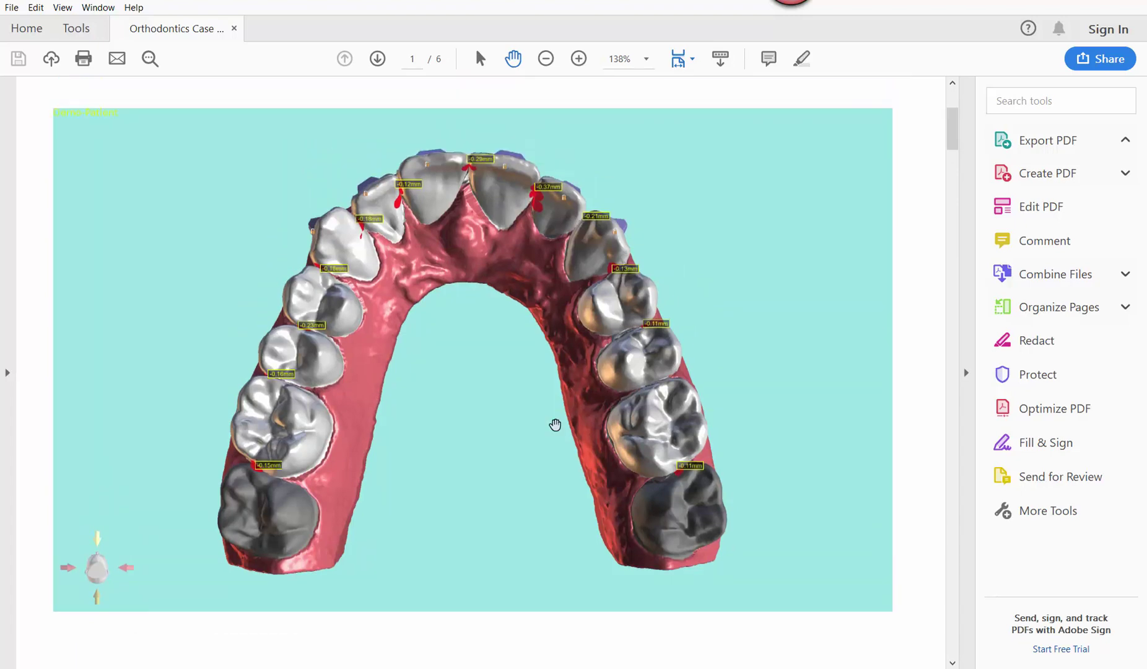
click(1047, 140)
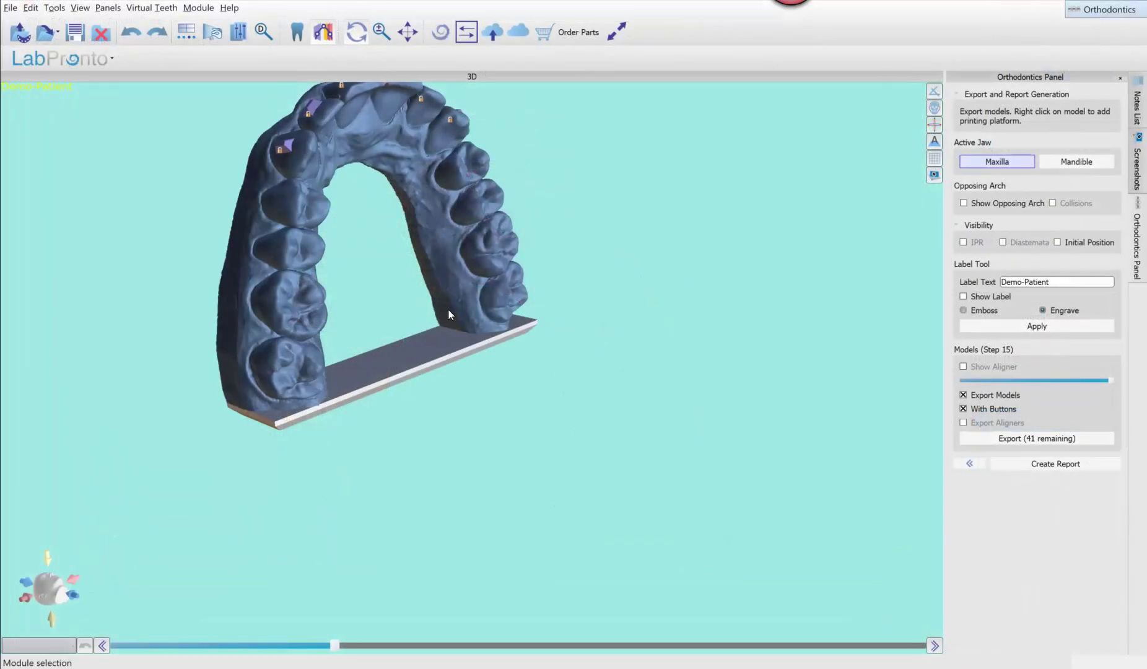
Step: Deselect the printing platform and save the orthodontics project
click(448, 310)
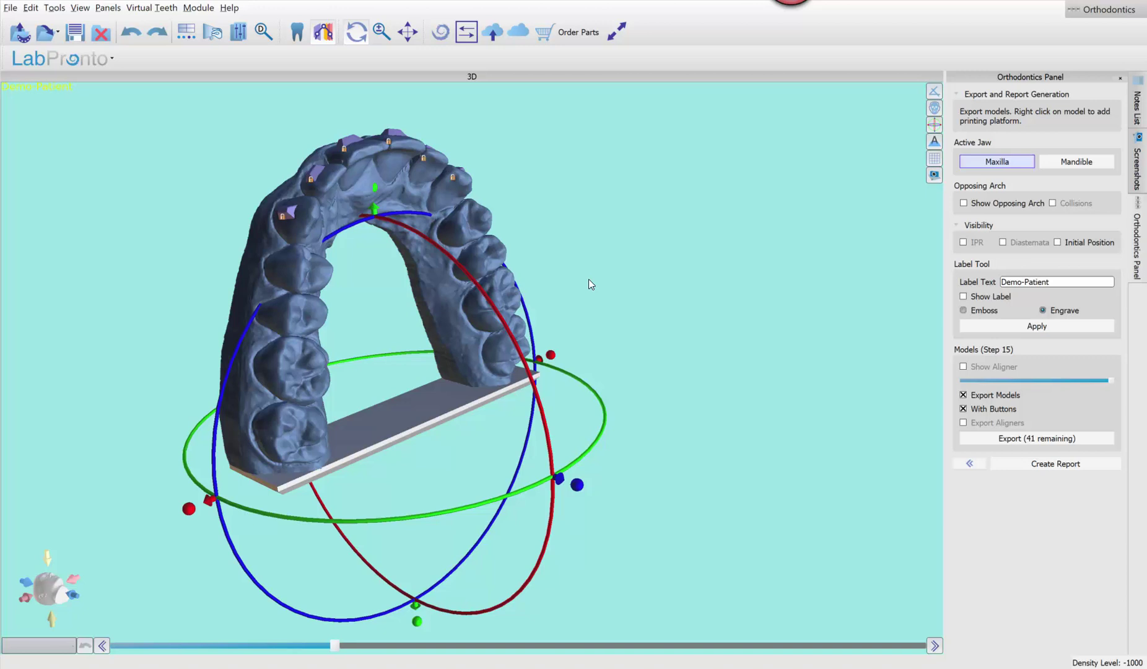
click(589, 284)
click(70, 36)
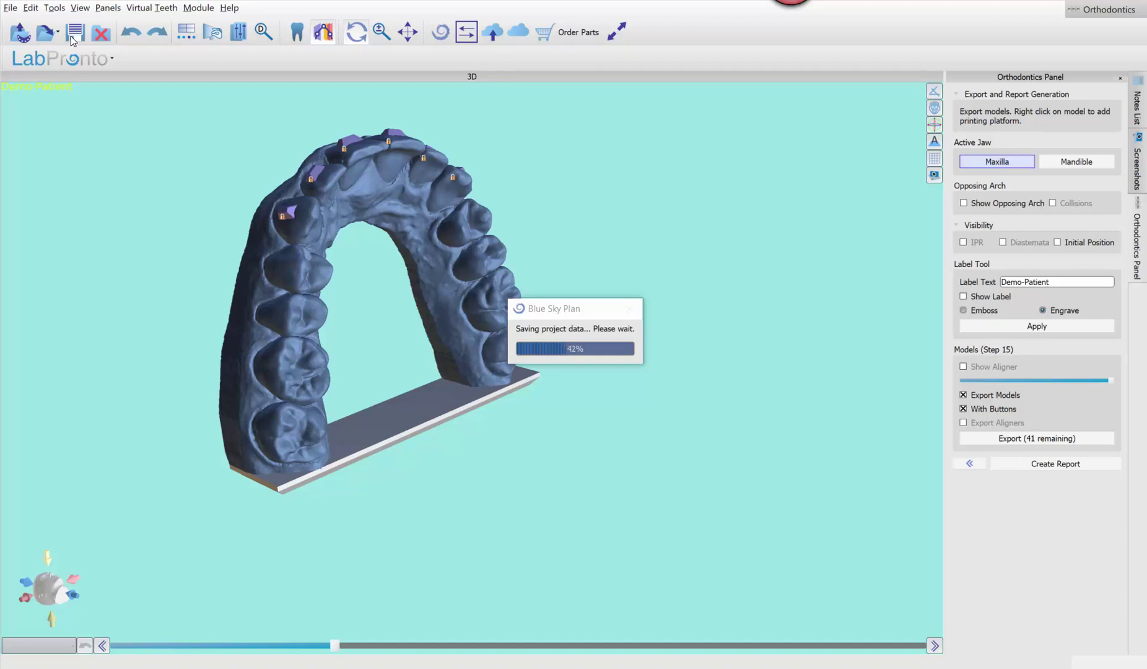
Step: Launch RayWare and enlarge it to fill the screen
key(super)
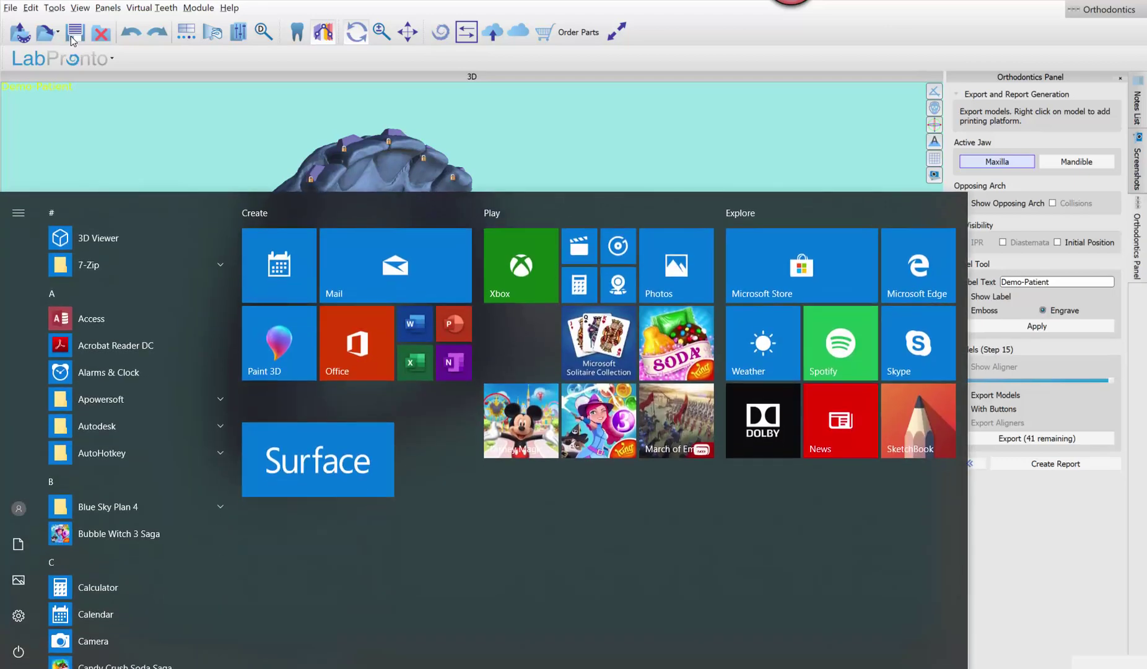
key(super)
text(ray)
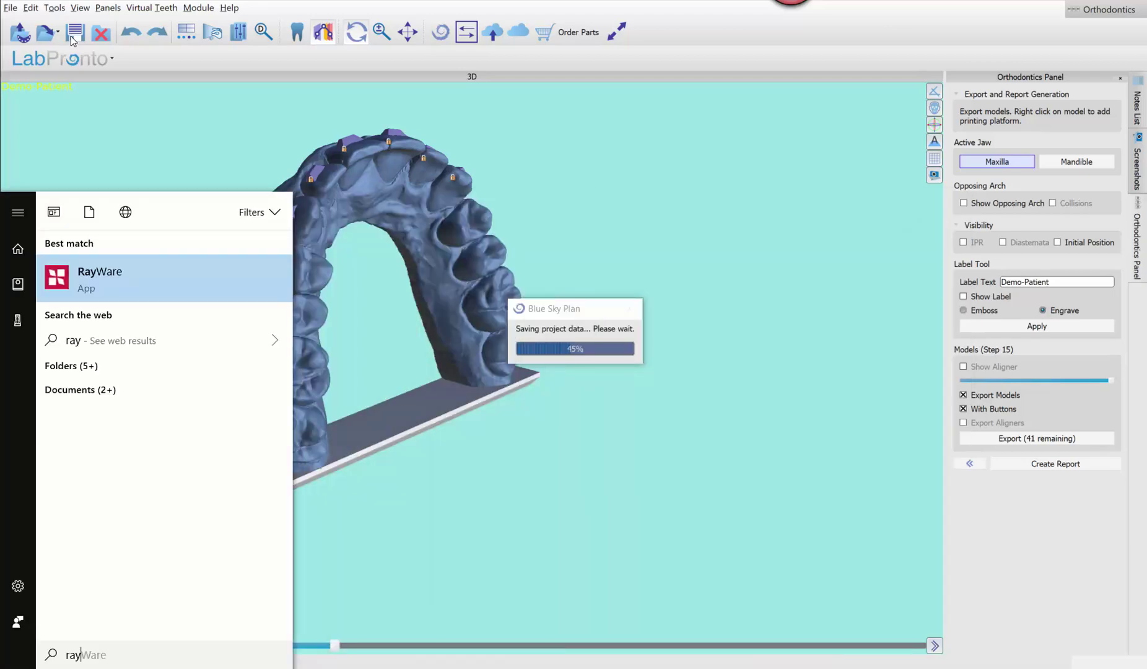
key(Return)
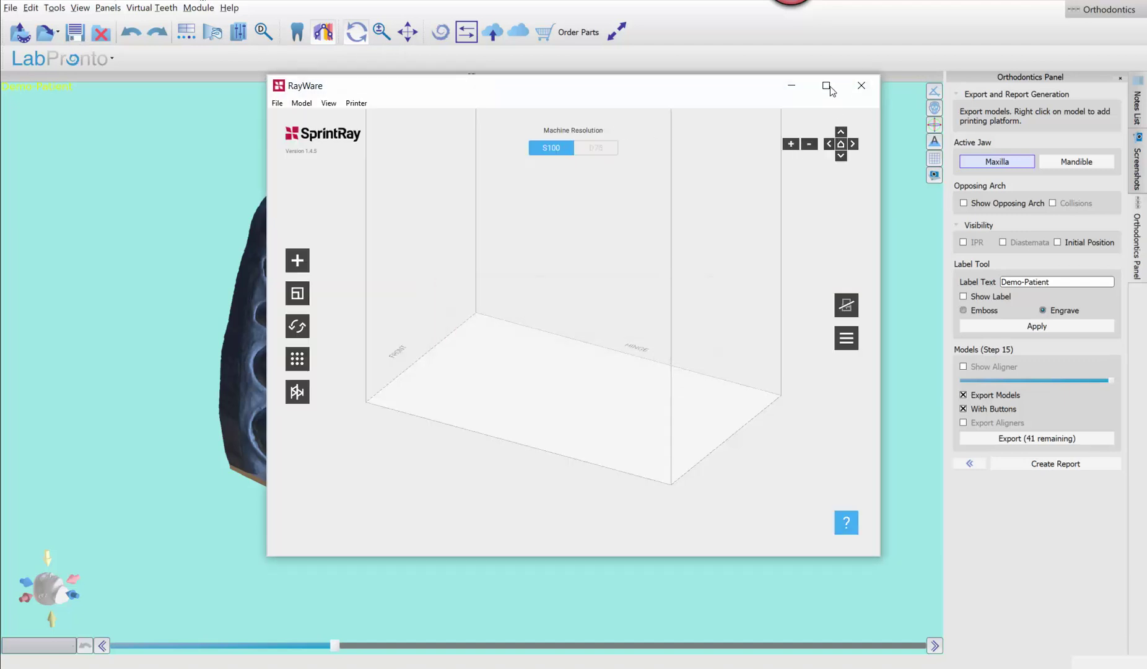
click(827, 85)
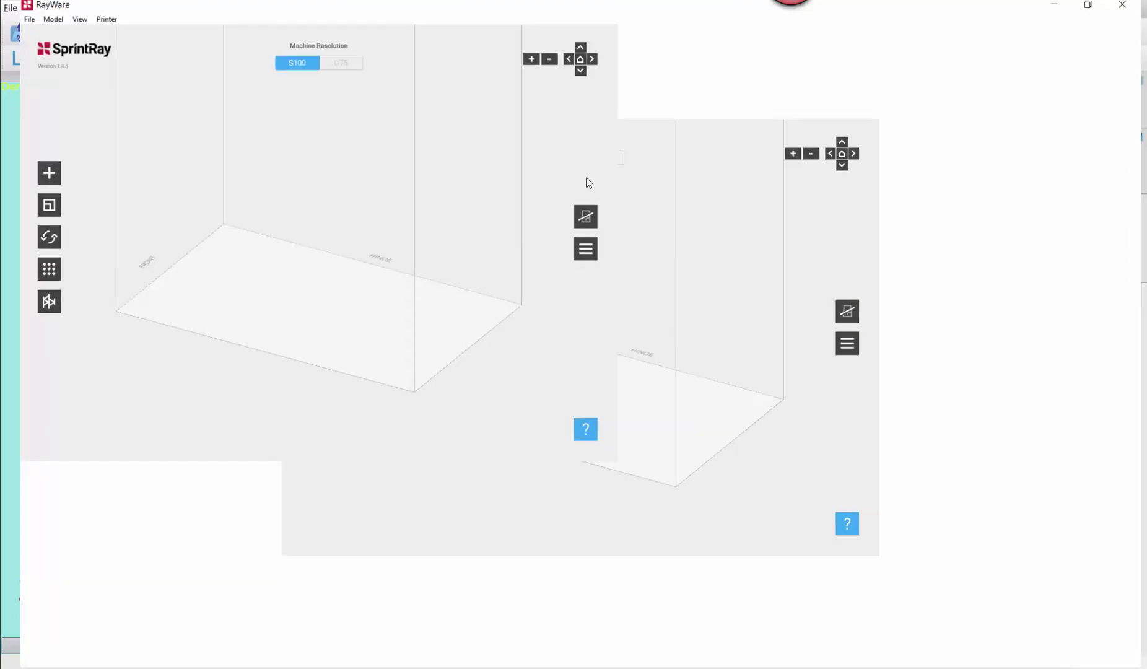
Step: Import Demo-Patient-maxilla_0 through Demo-Patient-maxilla_3 from the UpperModels folder into RayWare
key(alt+Tab)
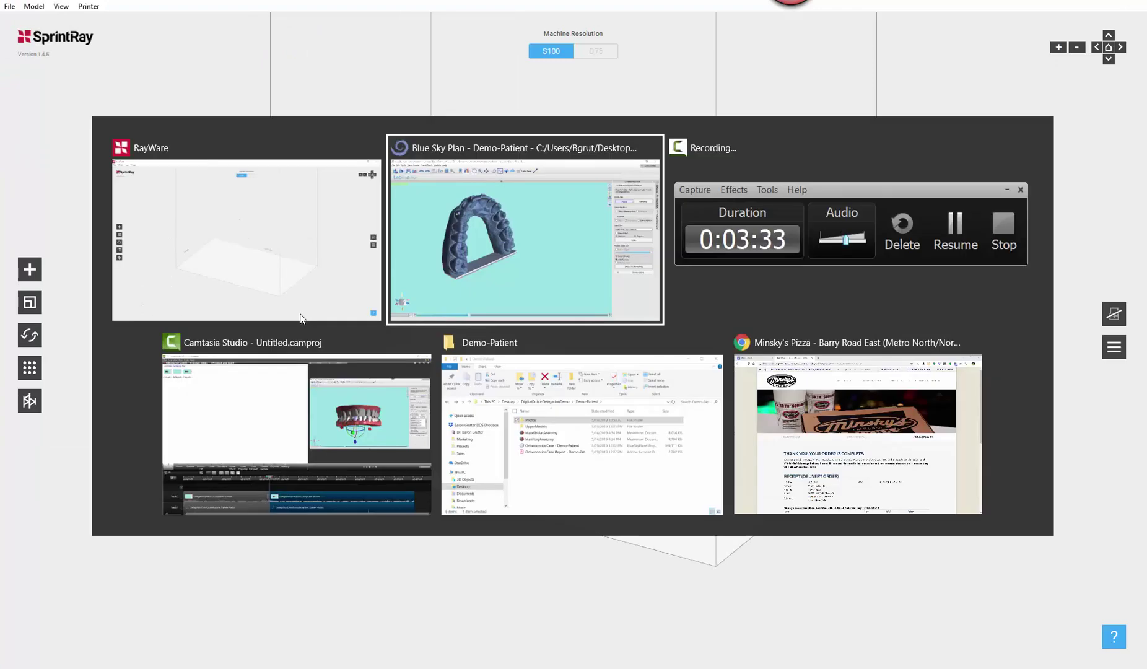
key(alt+Tab)
key(alt+Tab)
key(alt+Tab)
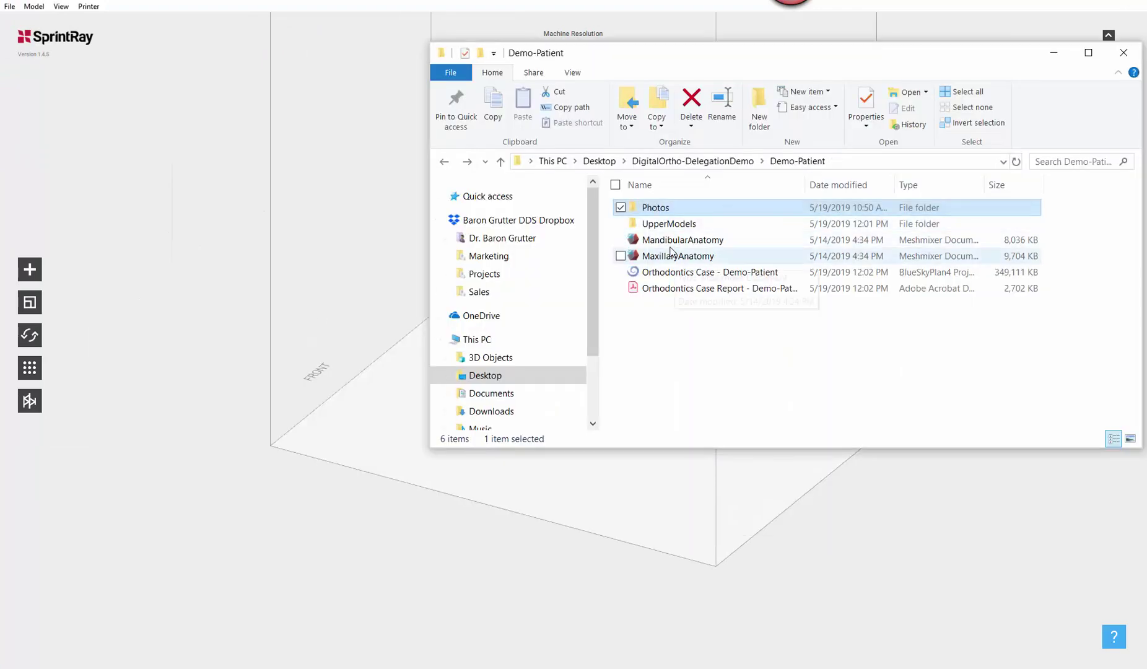
double_click(669, 224)
click(669, 208)
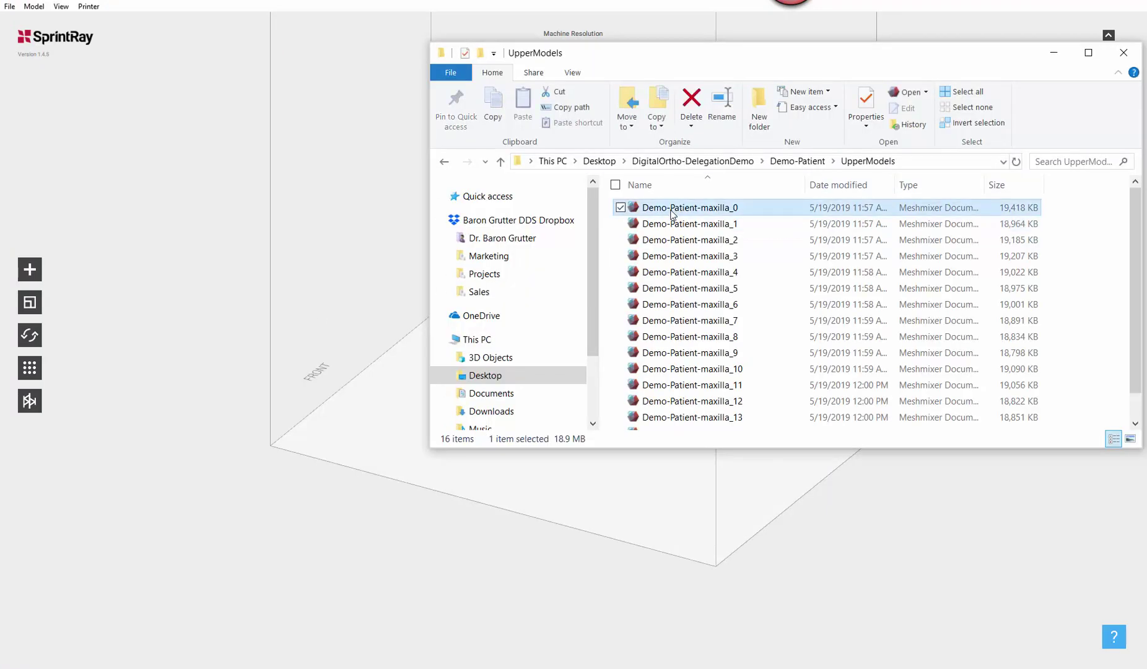
shift+click(675, 257)
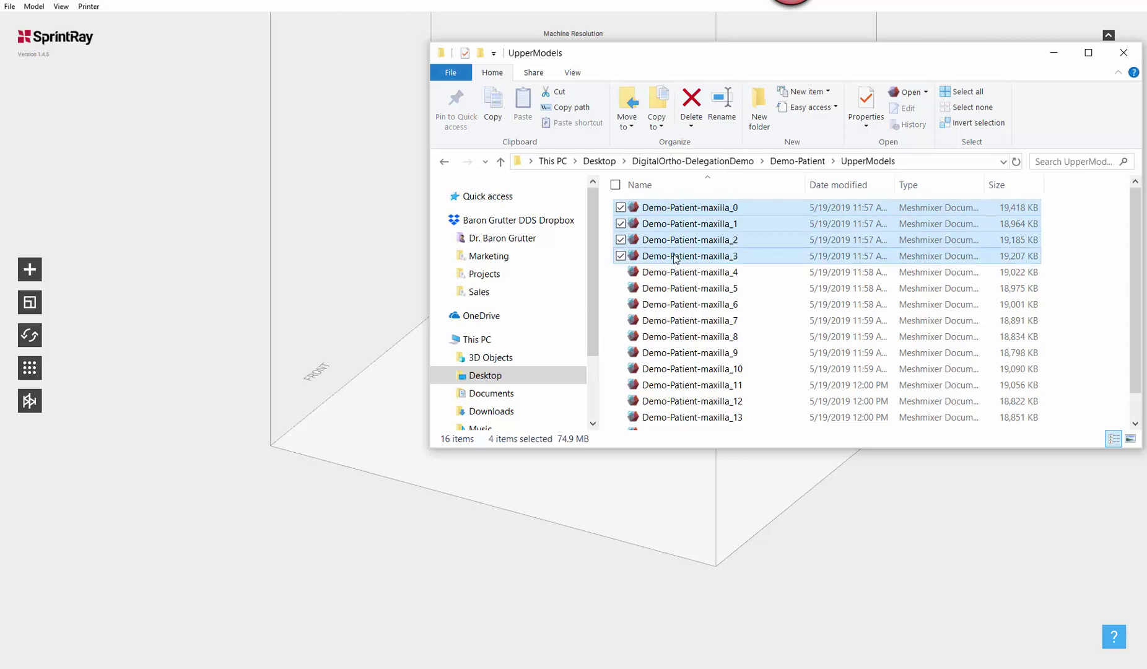
drag(674, 259, 418, 379)
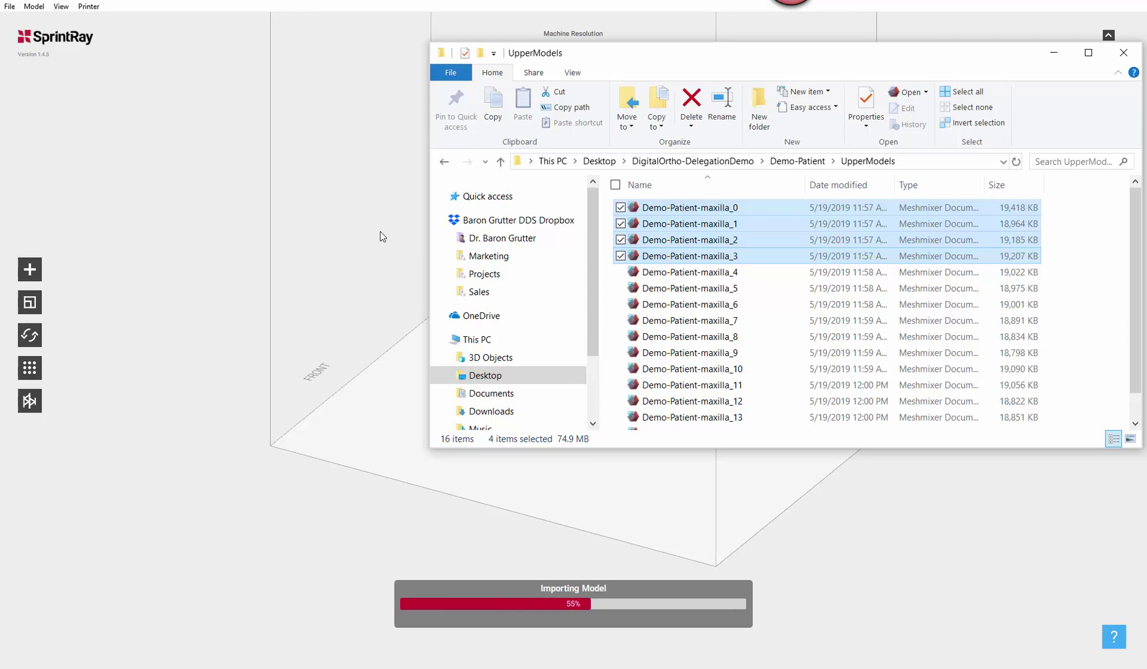
click(398, 86)
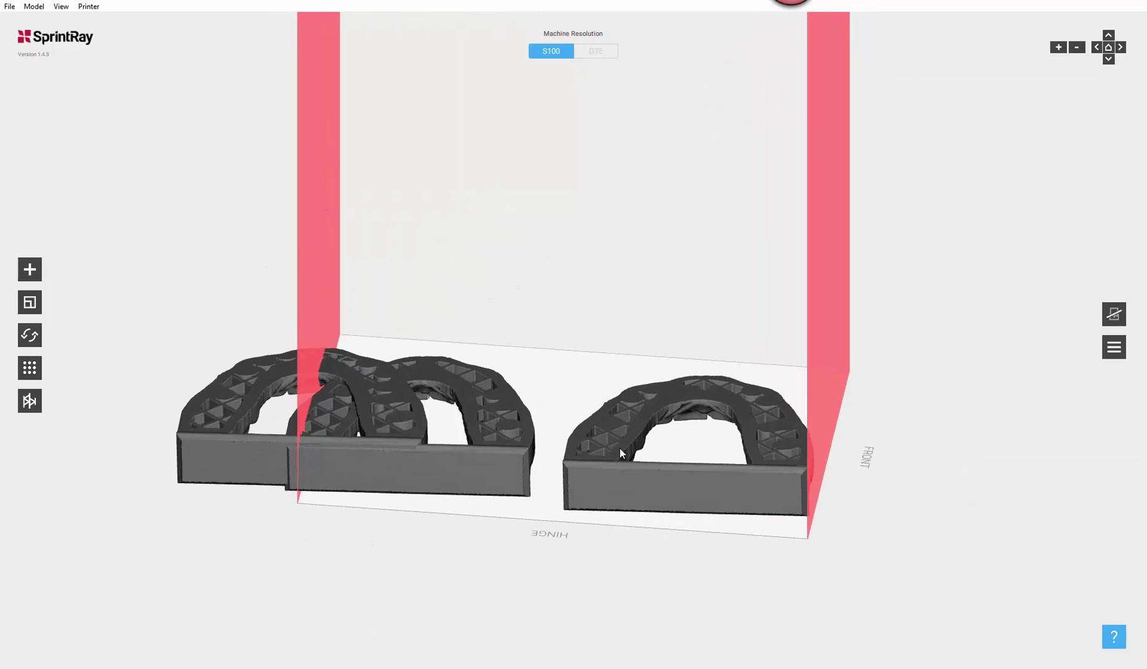
Step: Stand the maxilla_3 and maxilla_0 models upright by laying their printing platform faces flat on the build plate
click(641, 500)
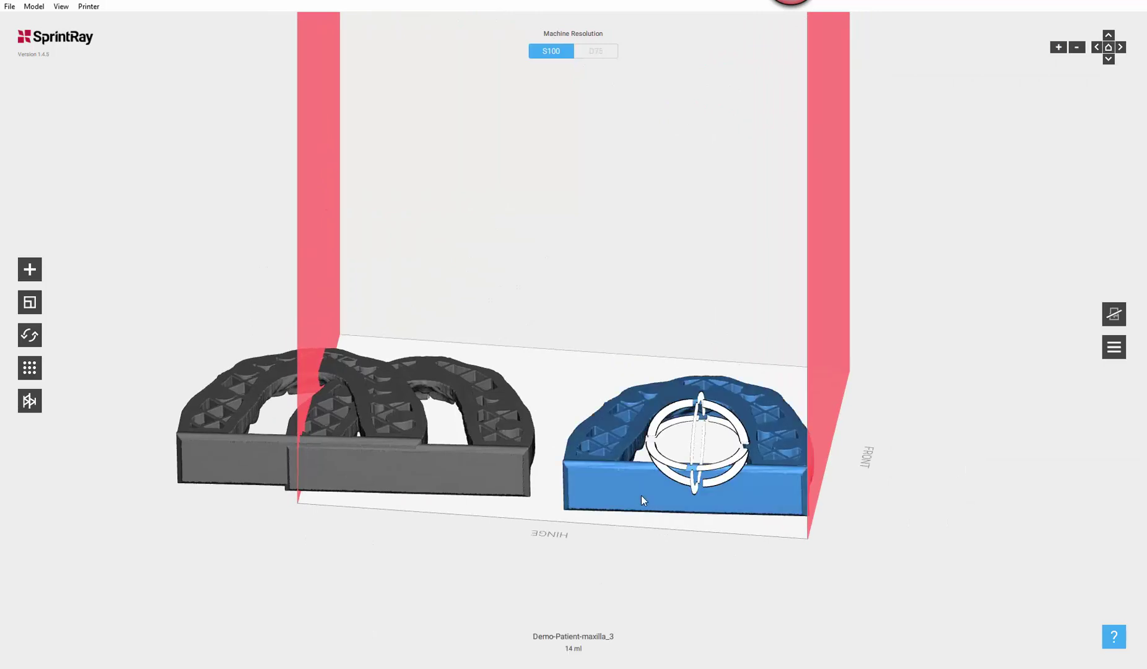
key(g)
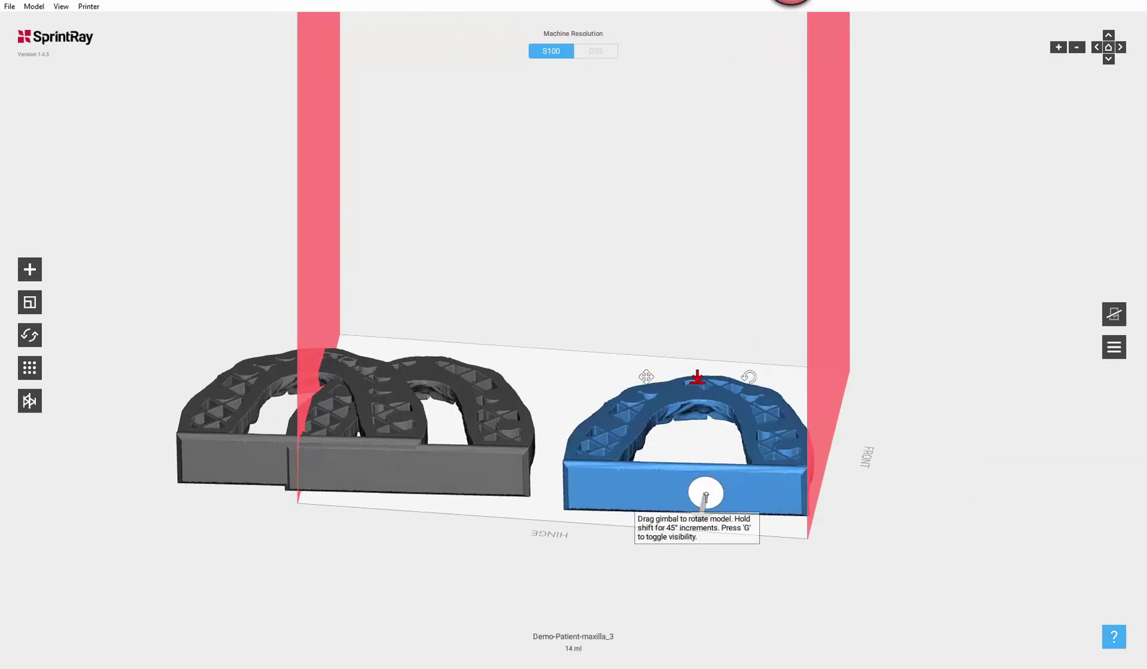
drag(706, 496, 575, 480)
click(496, 482)
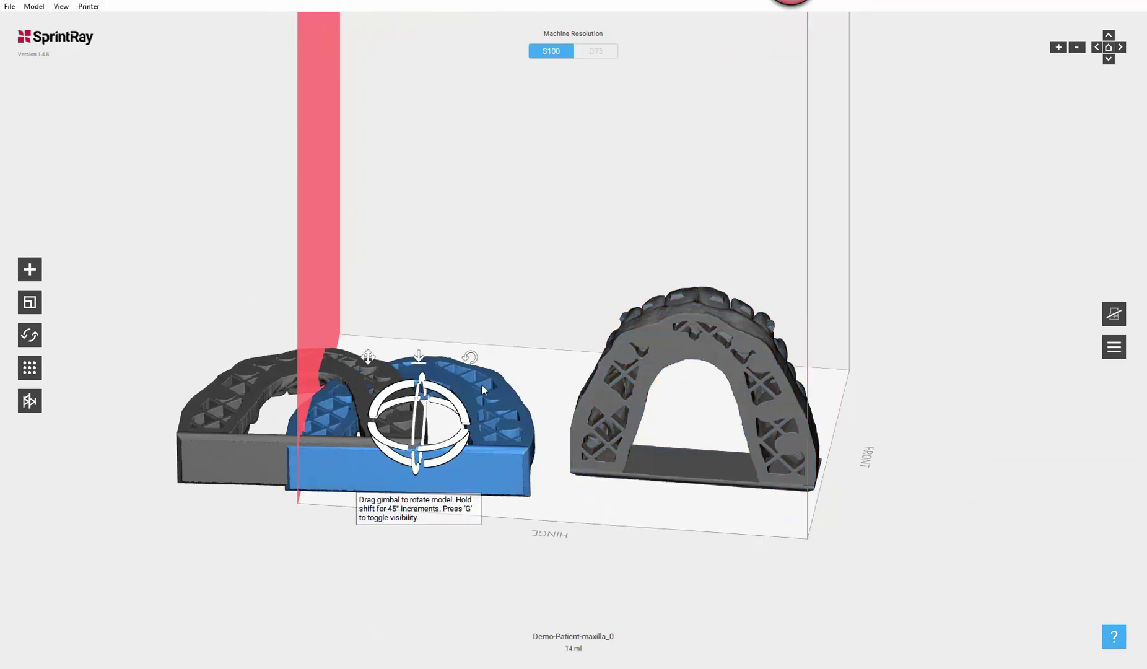
click(417, 361)
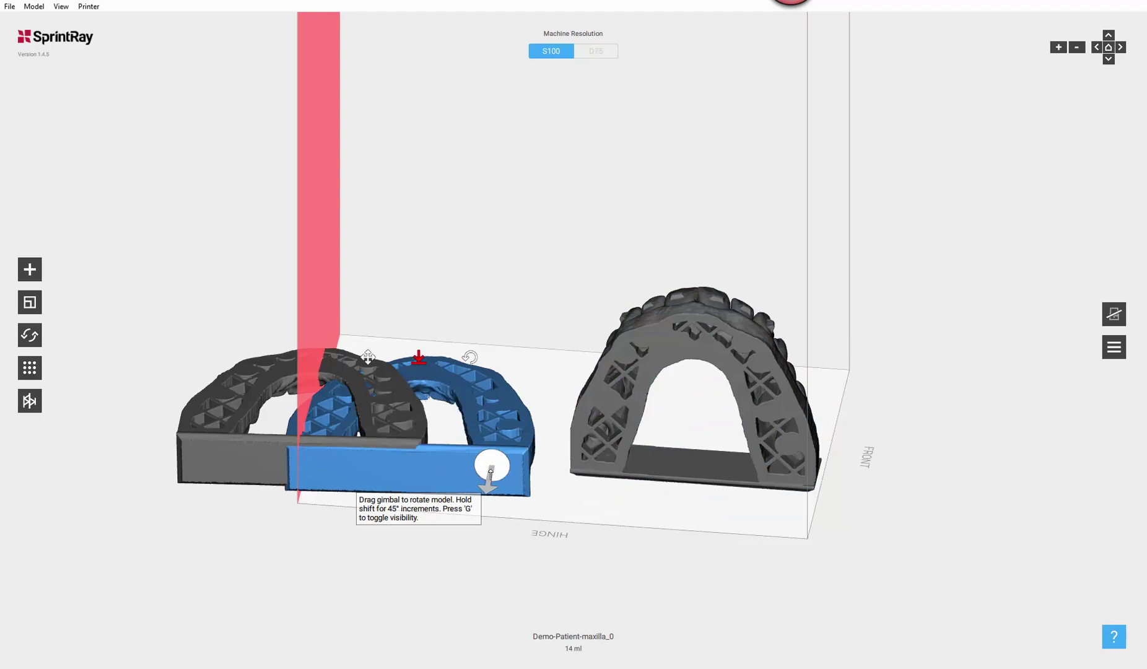
click(489, 473)
Step: Stand the maxilla_2 and maxilla_1 models upright on their printing platform faces
click(283, 459)
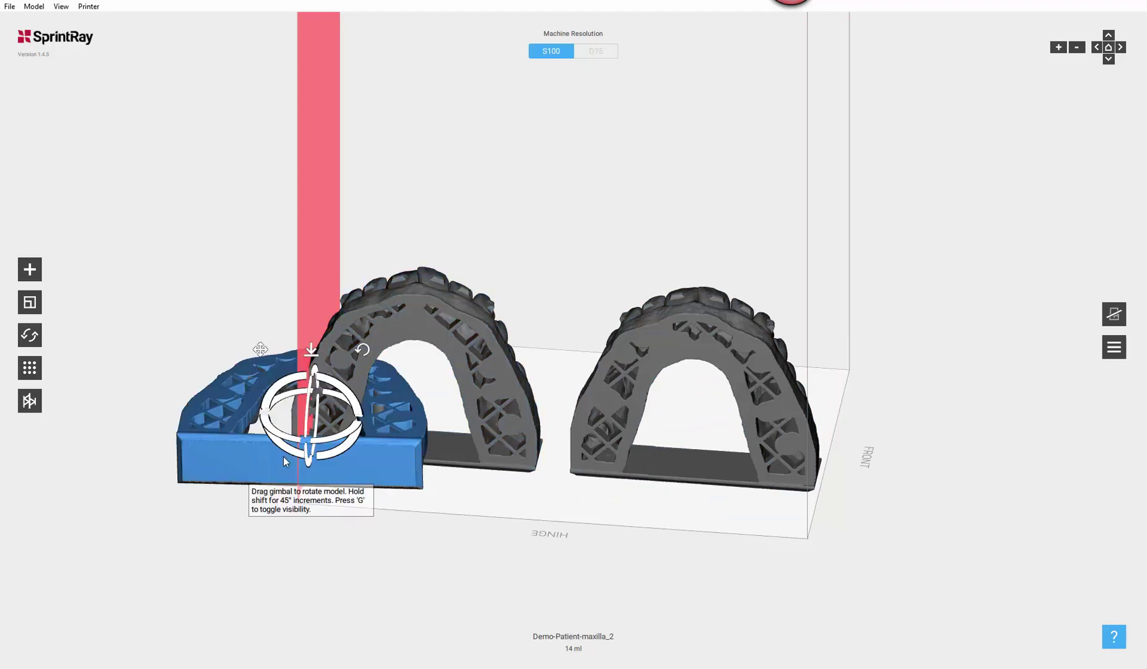
click(313, 350)
click(259, 457)
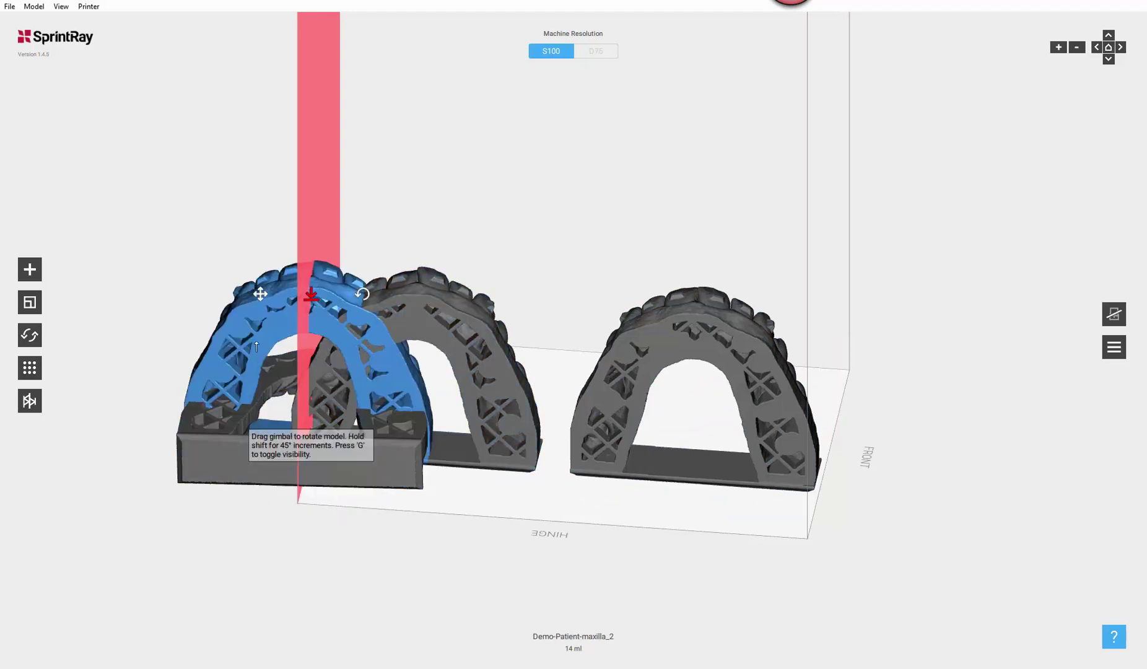
click(123, 415)
click(193, 450)
click(311, 352)
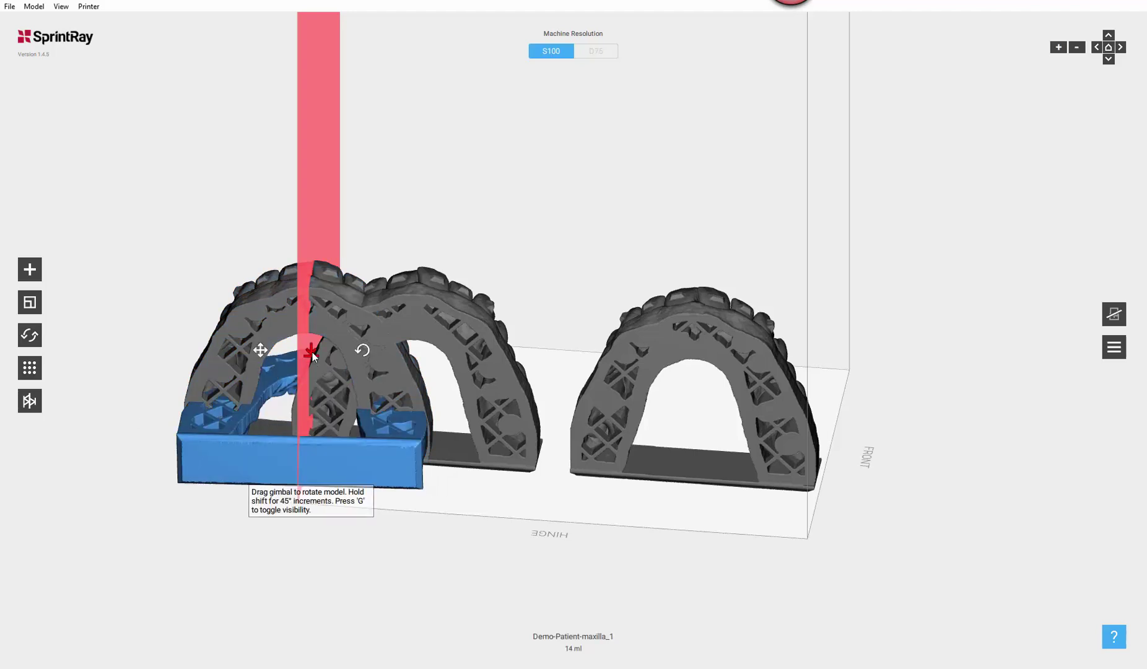
click(267, 461)
click(143, 291)
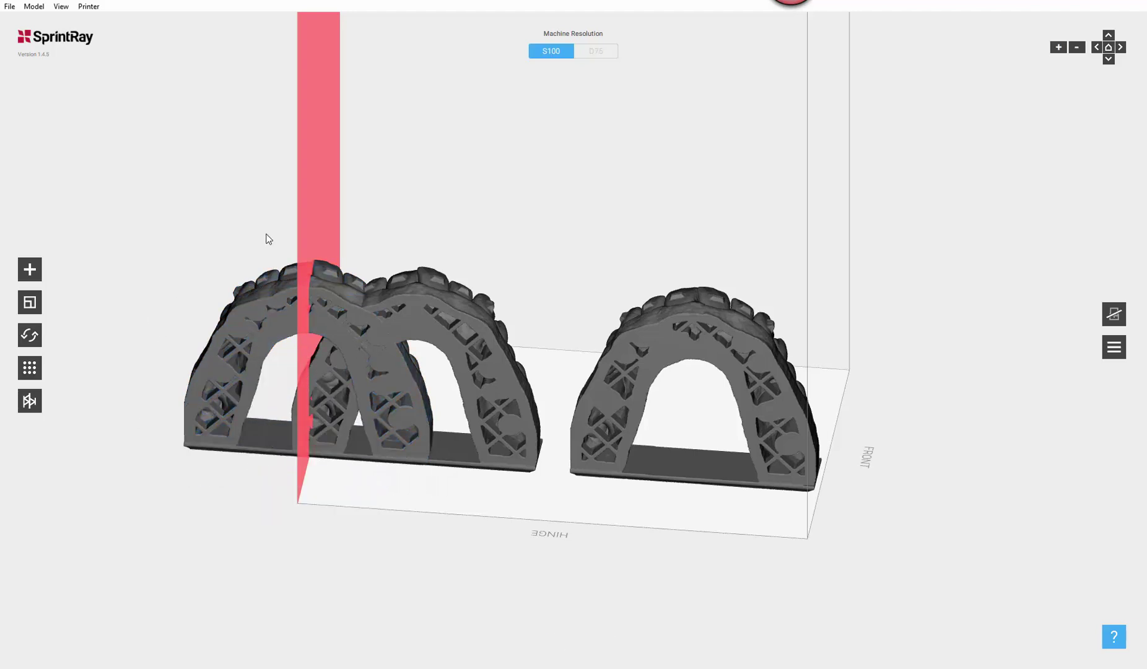
Step: Turn maxilla_3 and maxilla_0 a quarter turn and place them side by side at the front end of the build plate
right_drag(466, 144, 459, 243)
click(622, 400)
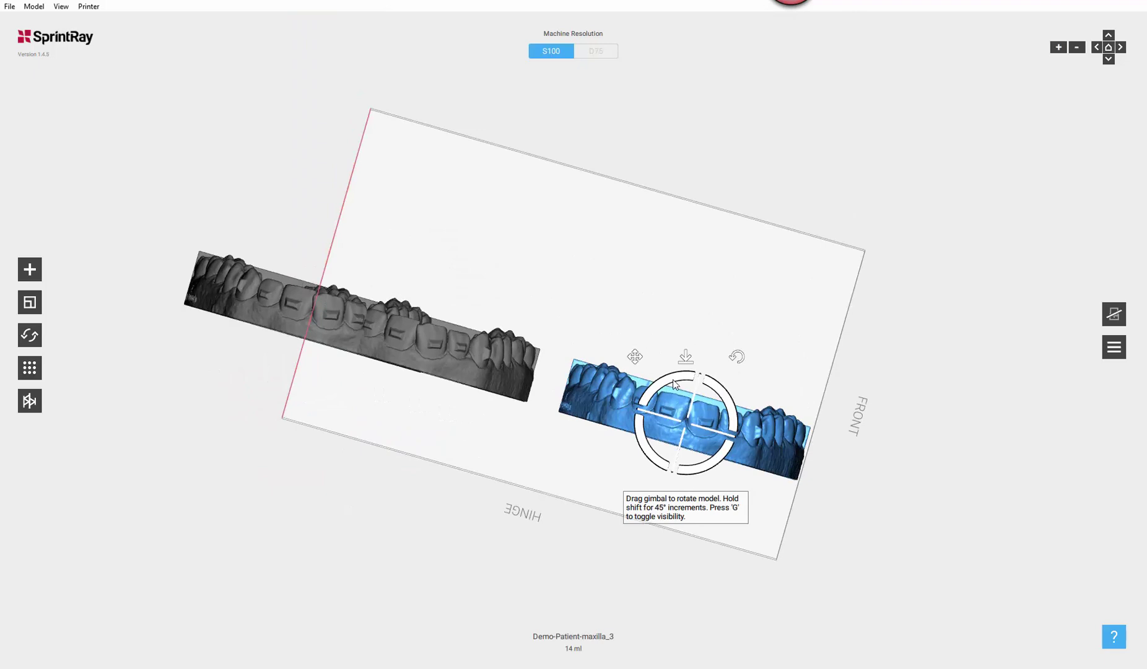
drag(658, 387, 684, 363)
drag(707, 325, 801, 304)
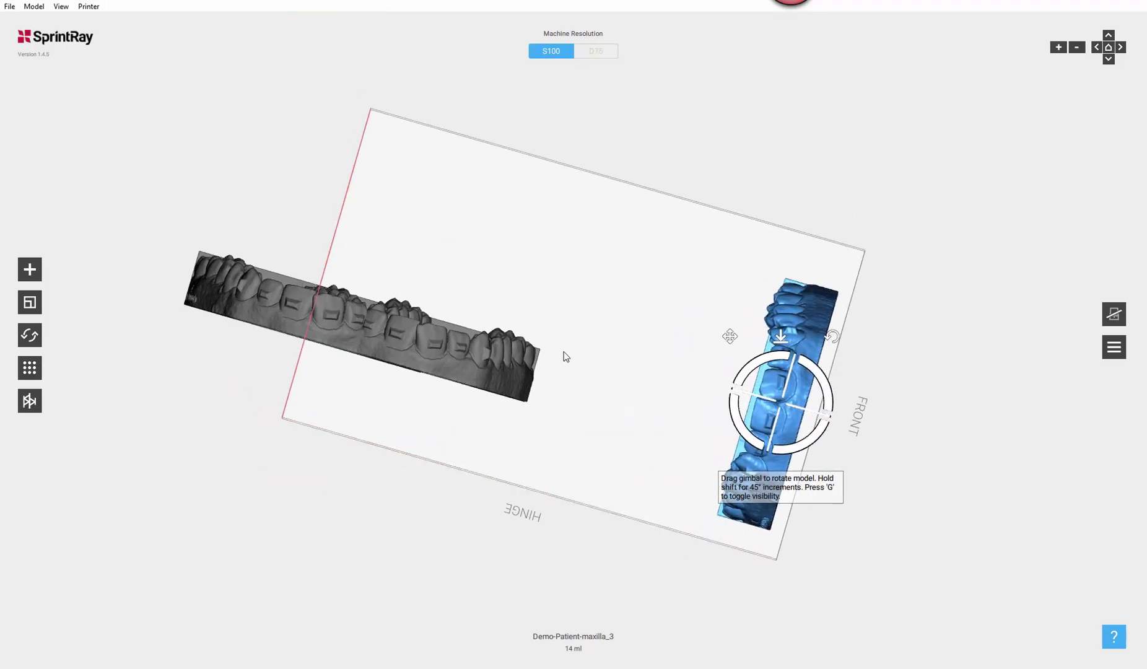
click(526, 359)
drag(454, 329, 742, 291)
click(722, 273)
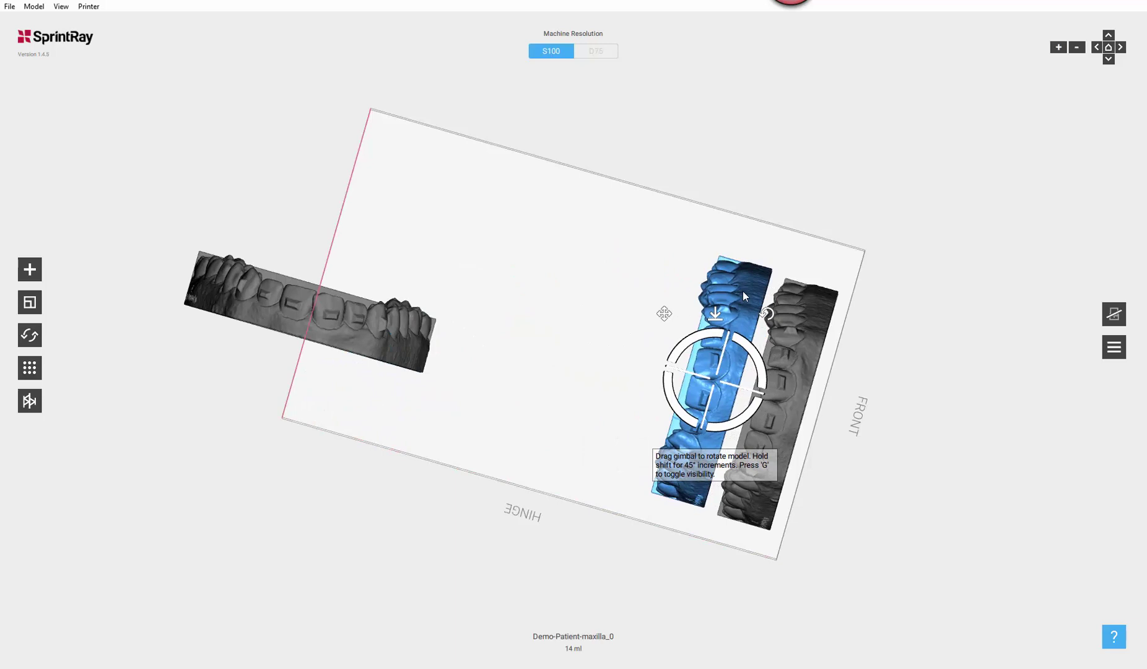
Step: Turn maxilla_2 and maxilla_1 a quarter turn, line them up beside maxilla_0 inside the build plate, and check the row from the side
click(355, 335)
drag(351, 292, 298, 192)
drag(365, 216, 674, 267)
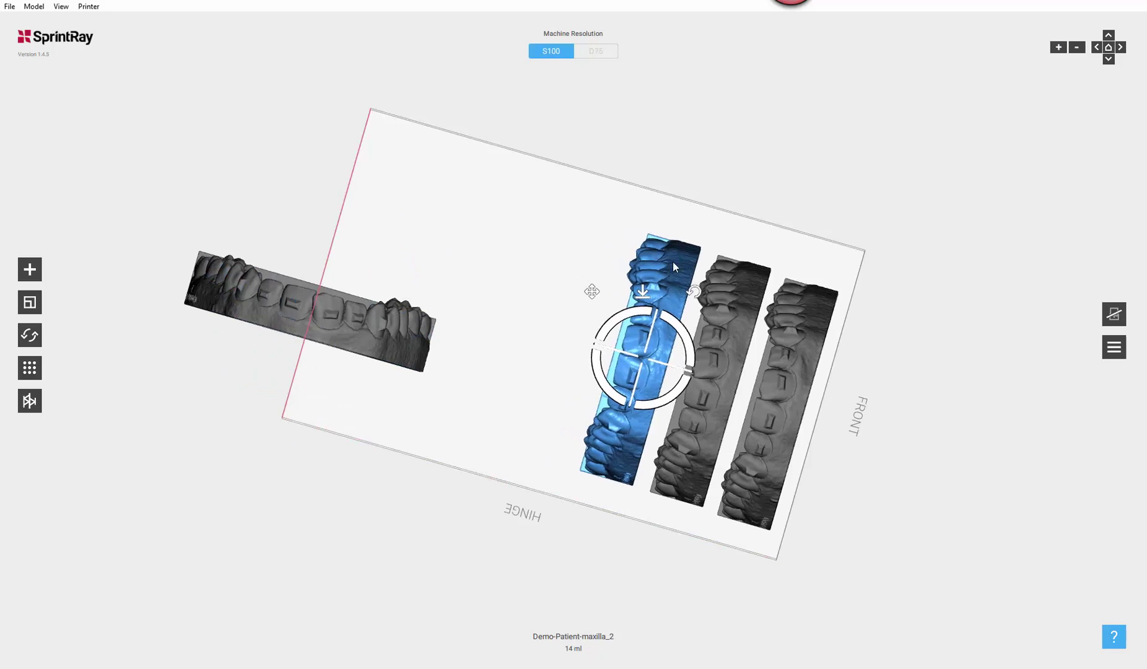
click(383, 336)
drag(358, 296, 588, 237)
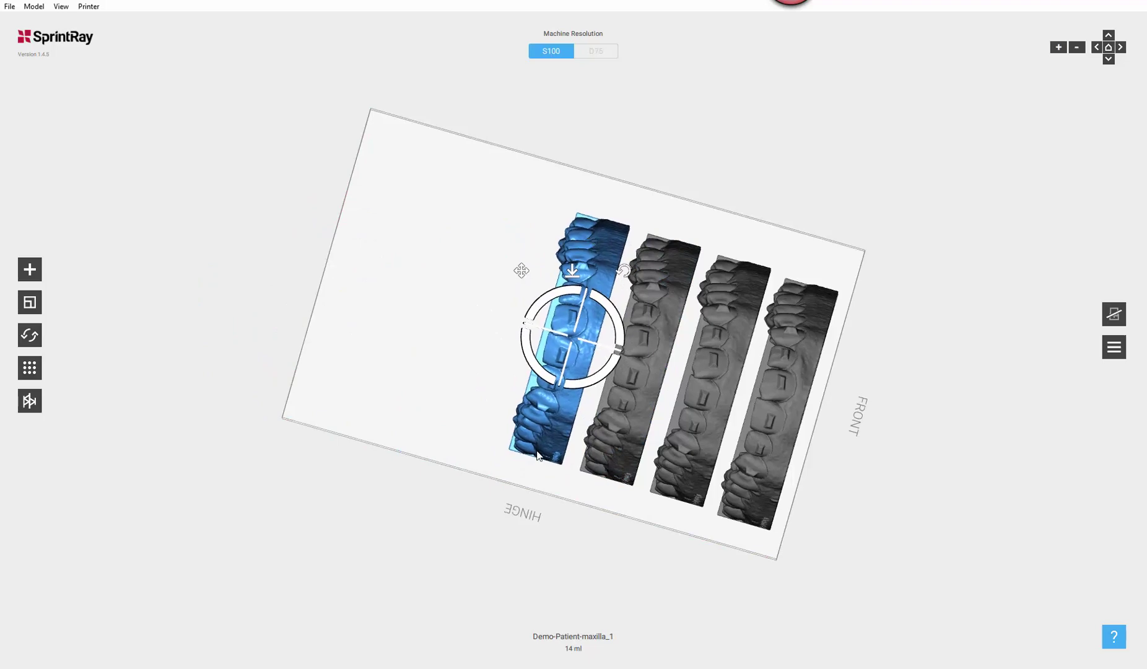
click(464, 513)
right_drag(464, 513, 394, 403)
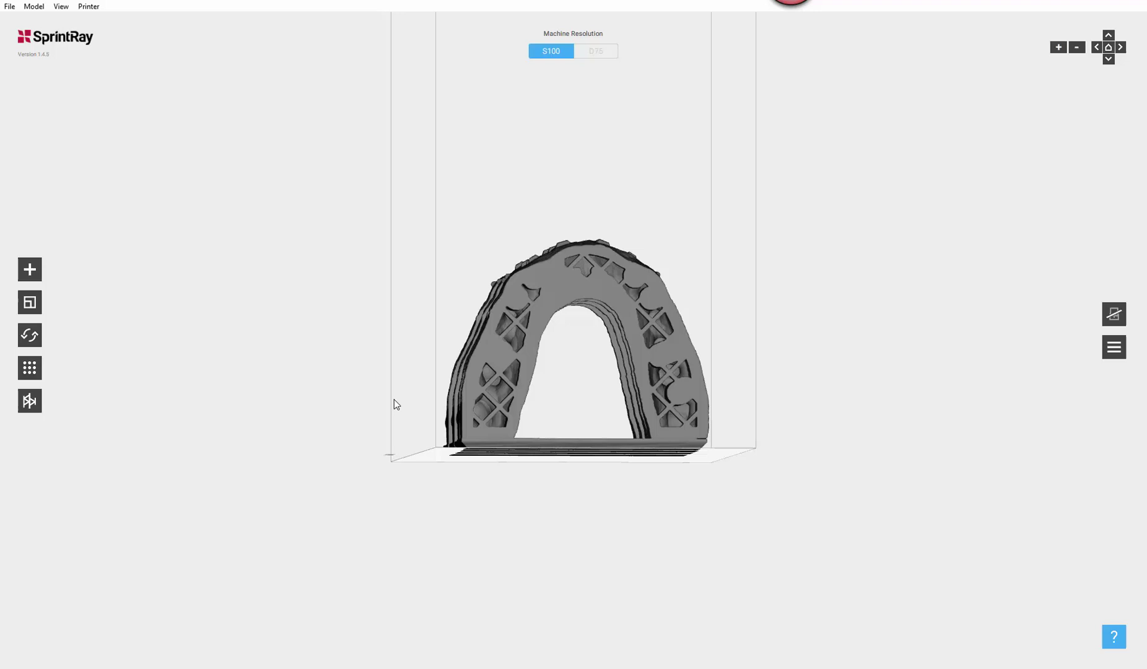
right_drag(503, 364, 640, 310)
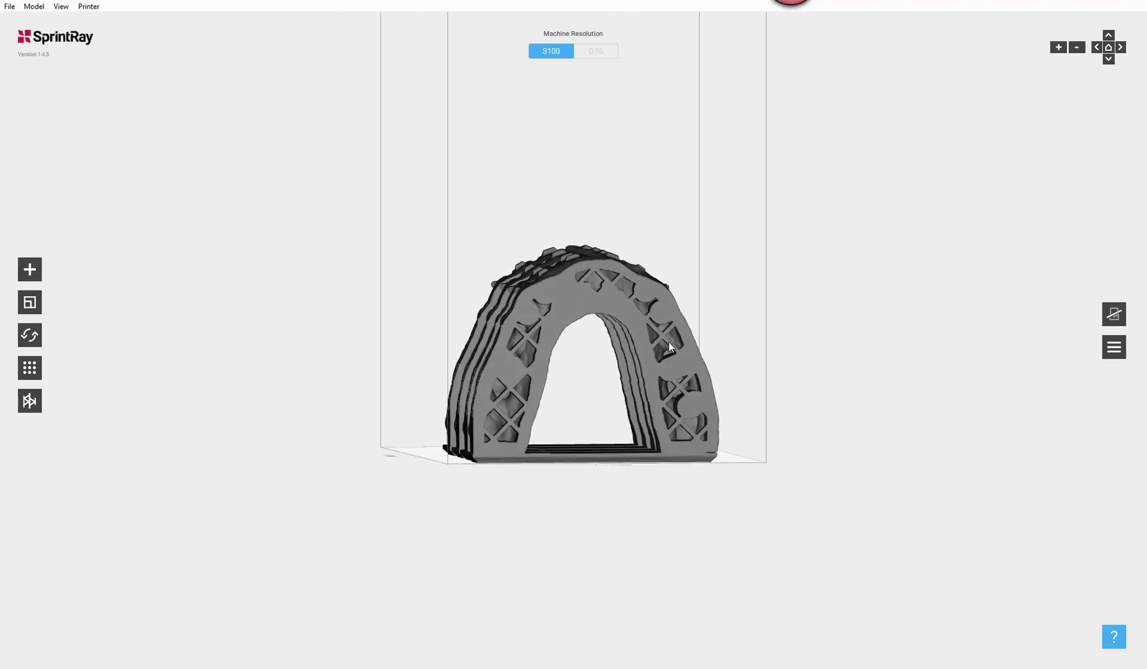
Step: Set the print material to Dental Model and the layer thickness to 100 for the arranged maxilla models
right_drag(670, 347, 737, 365)
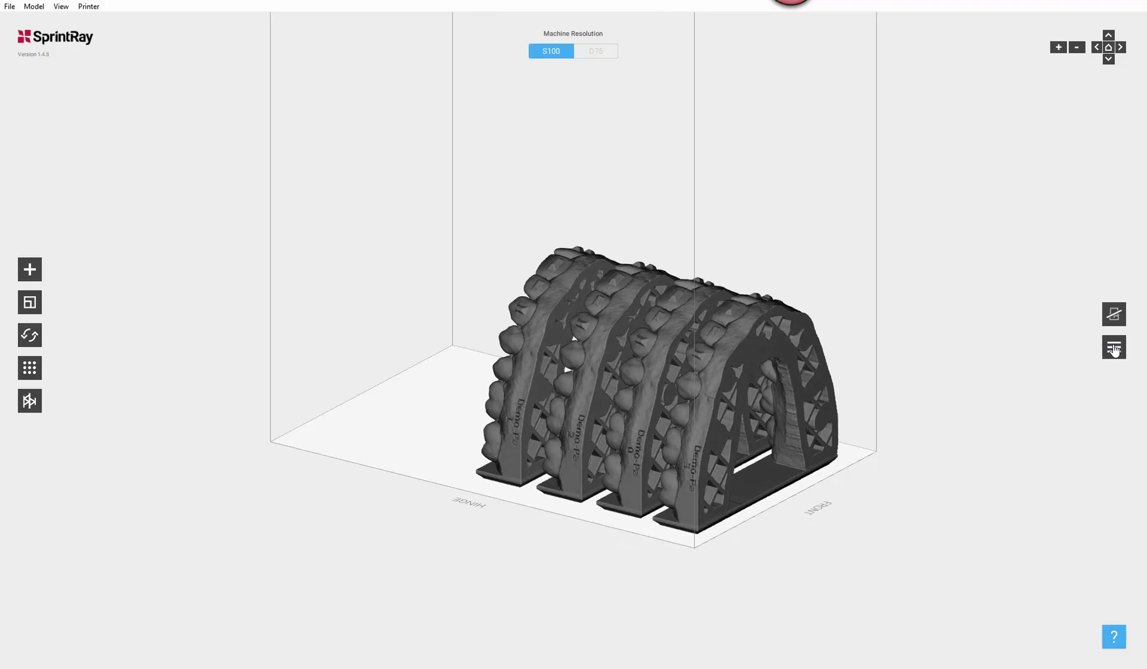
click(1114, 314)
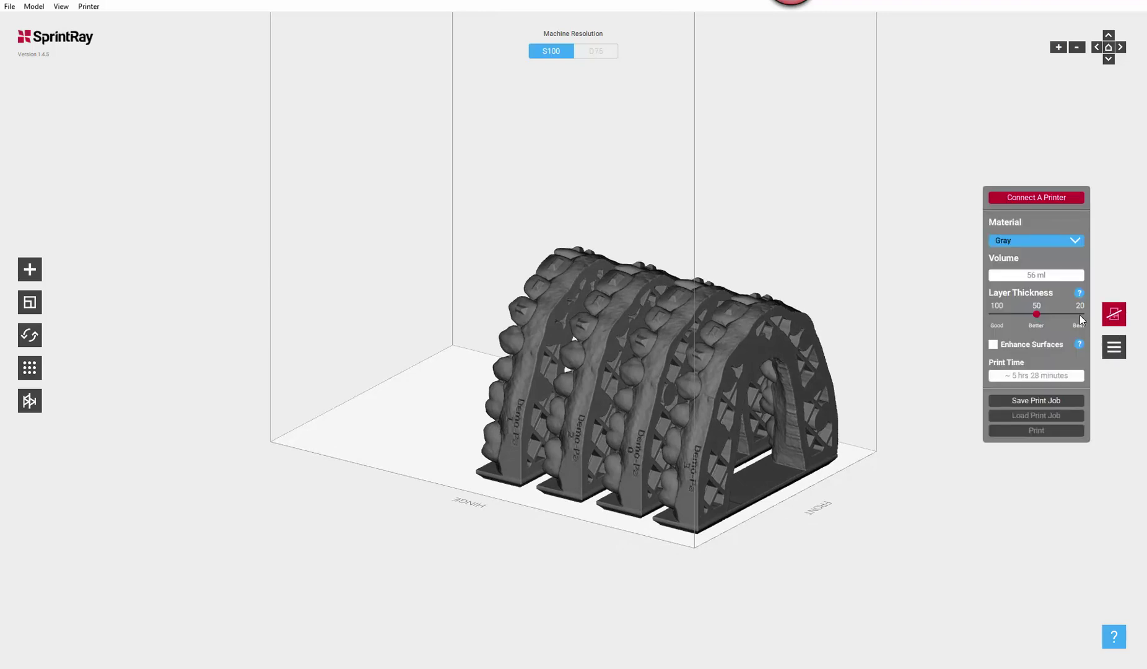
click(1015, 241)
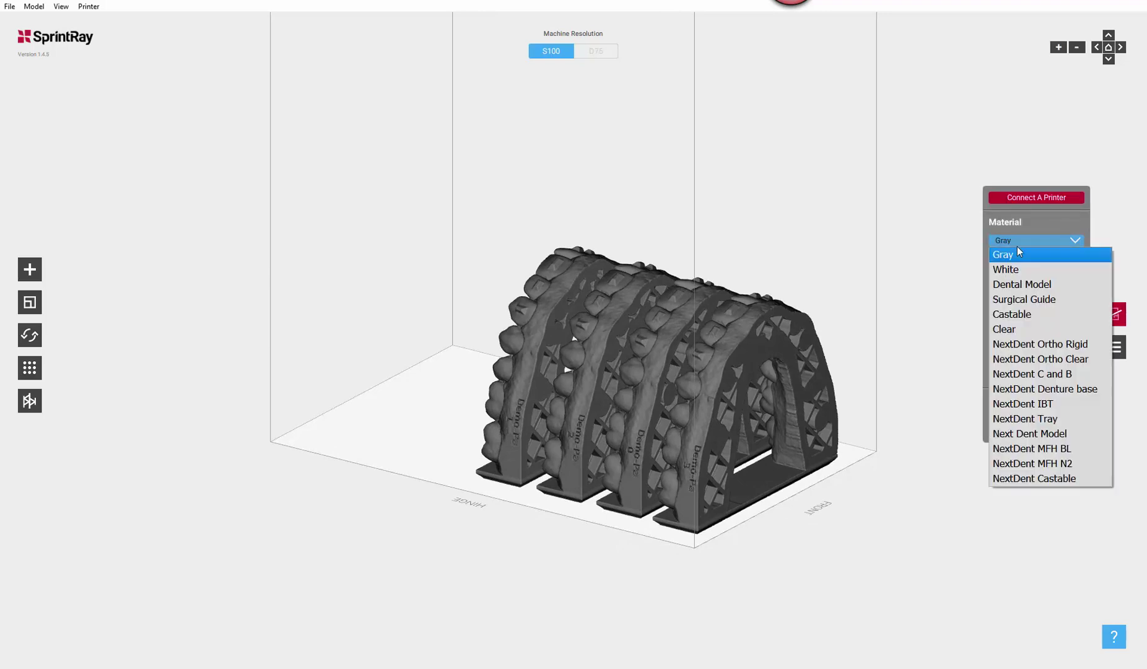
click(1039, 284)
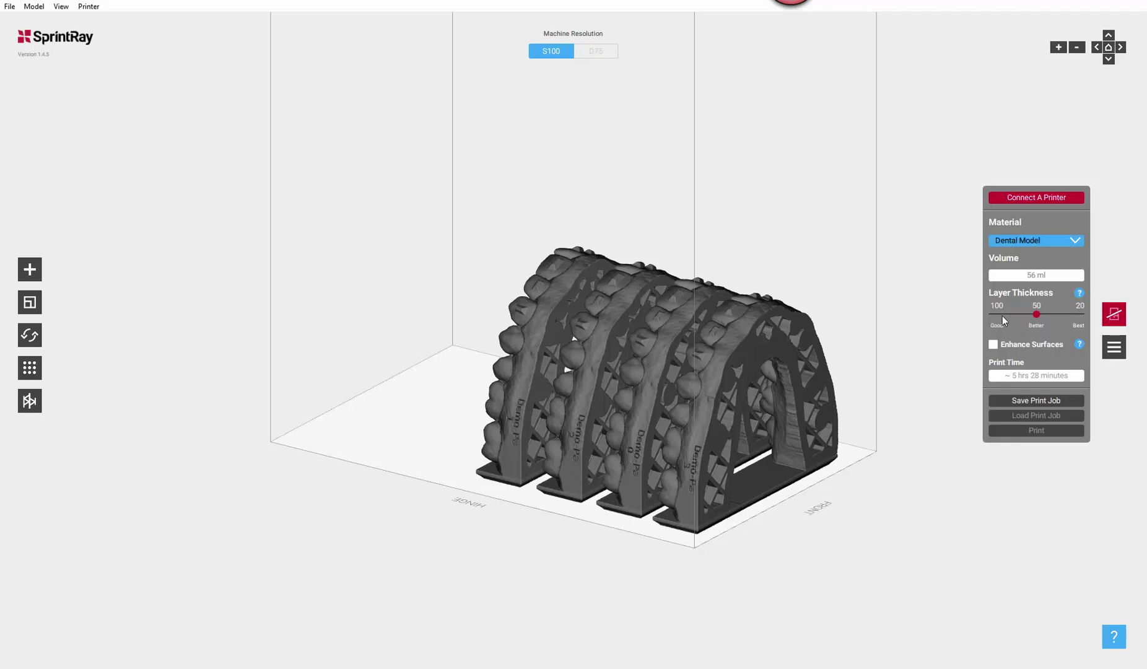
click(997, 315)
Step: Examine the four upright maxilla models from several angles, checking their engraved step labels and placement on the build plate
scroll(766, 403, up, 3)
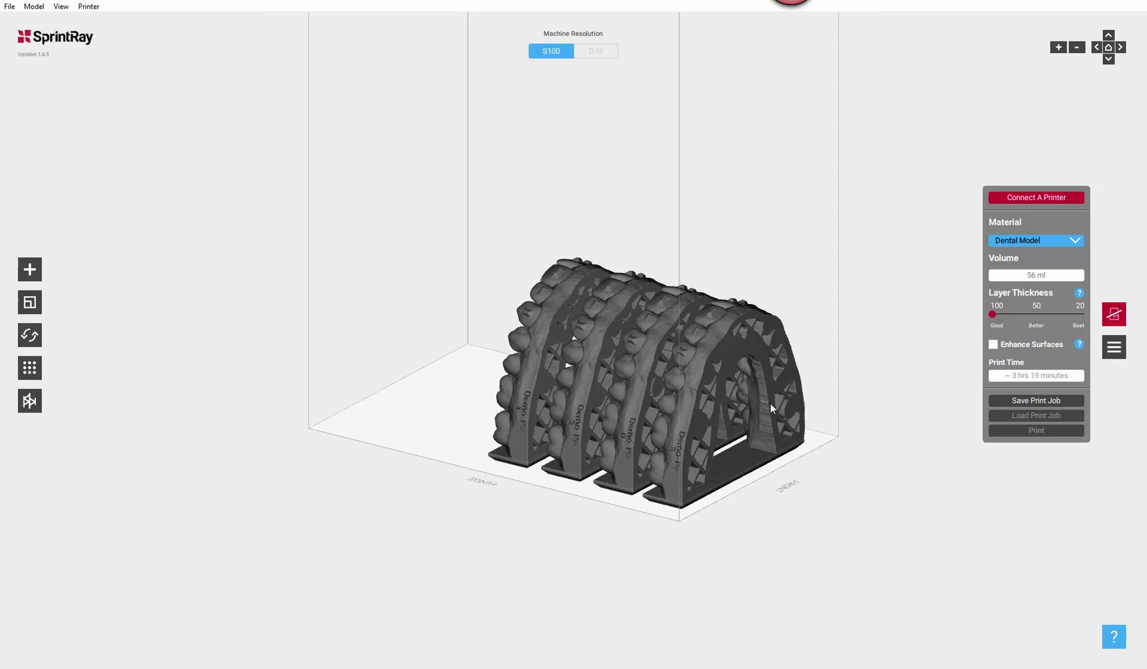
scroll(771, 403, up, 2)
scroll(455, 479, down, 1)
drag(432, 522, 508, 523)
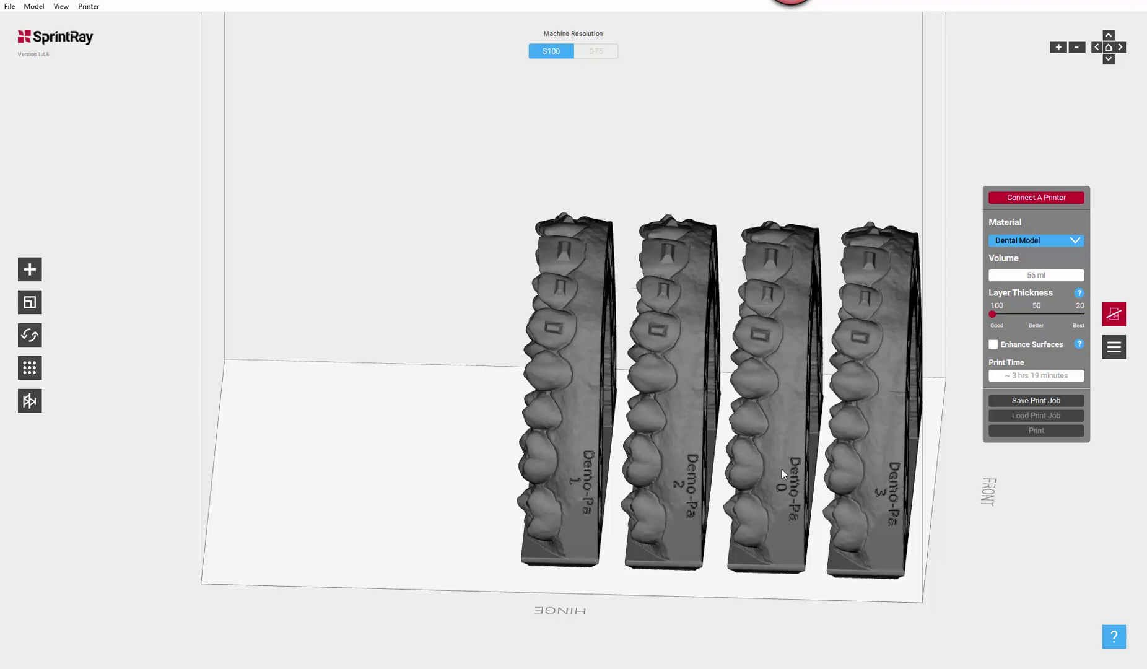
drag(781, 468, 769, 430)
drag(779, 281, 774, 401)
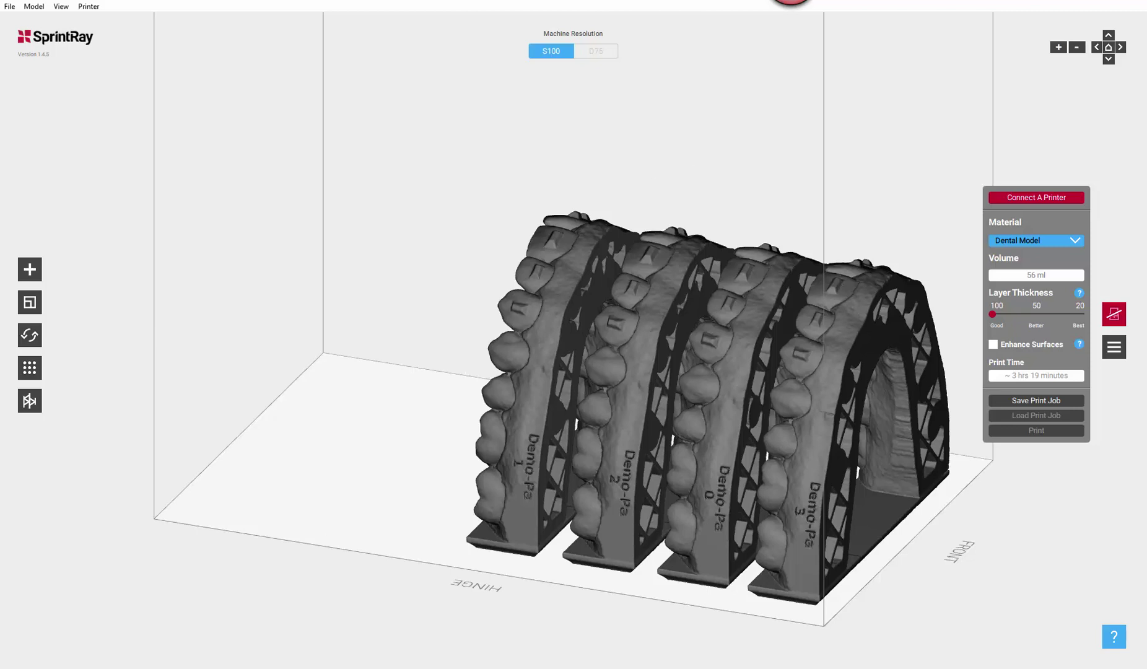
click(463, 668)
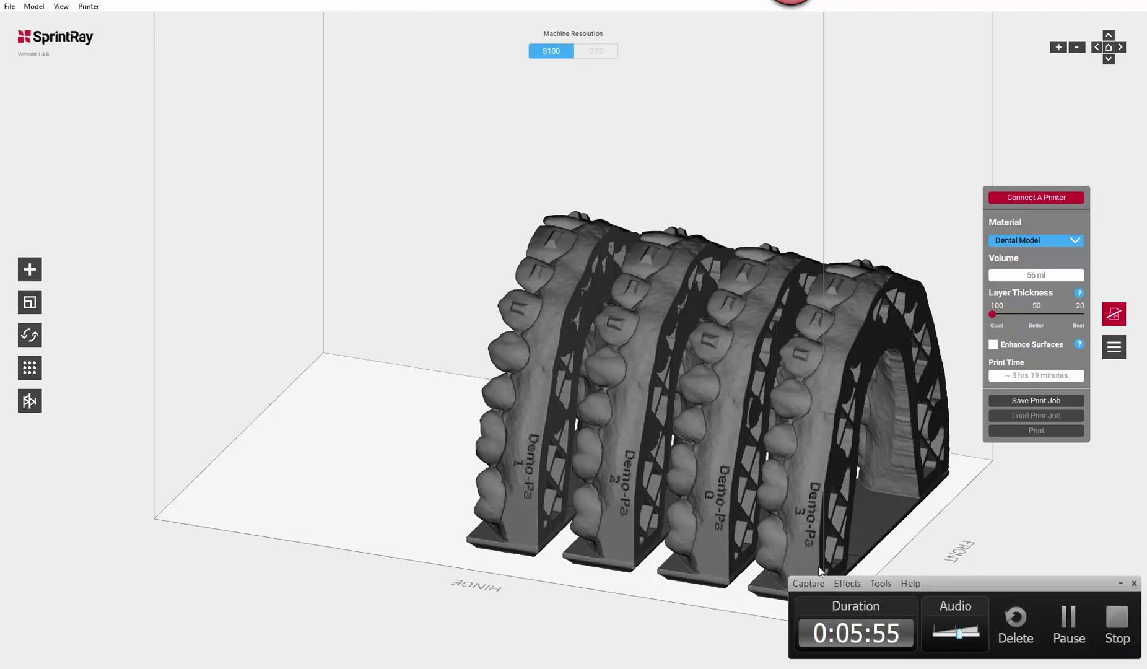